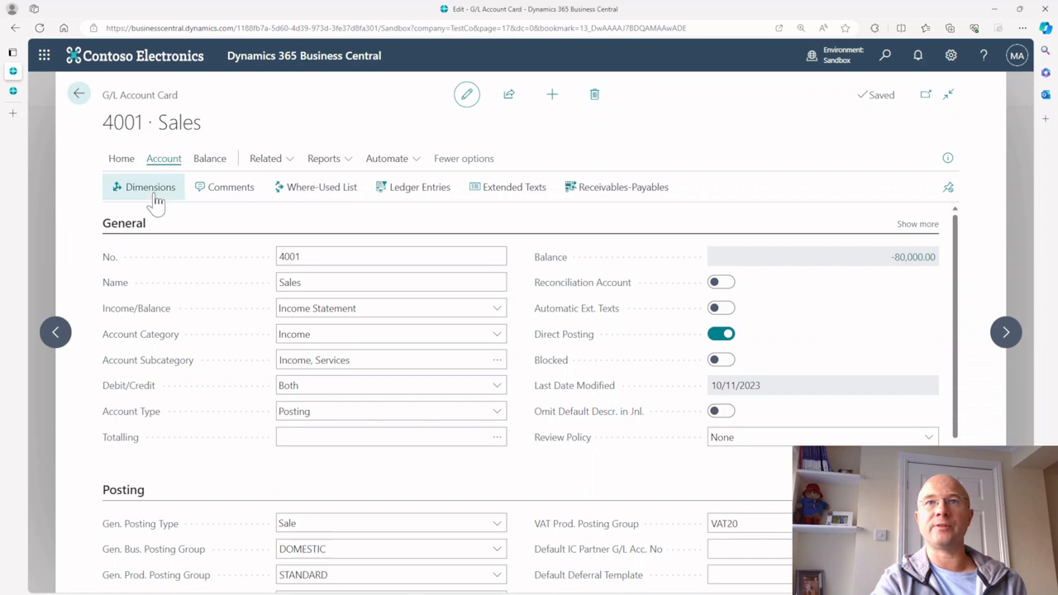
Add the PRODUCT dimension with value posting Code Mandatory to the Sales account's default dimensions.
click(150, 188)
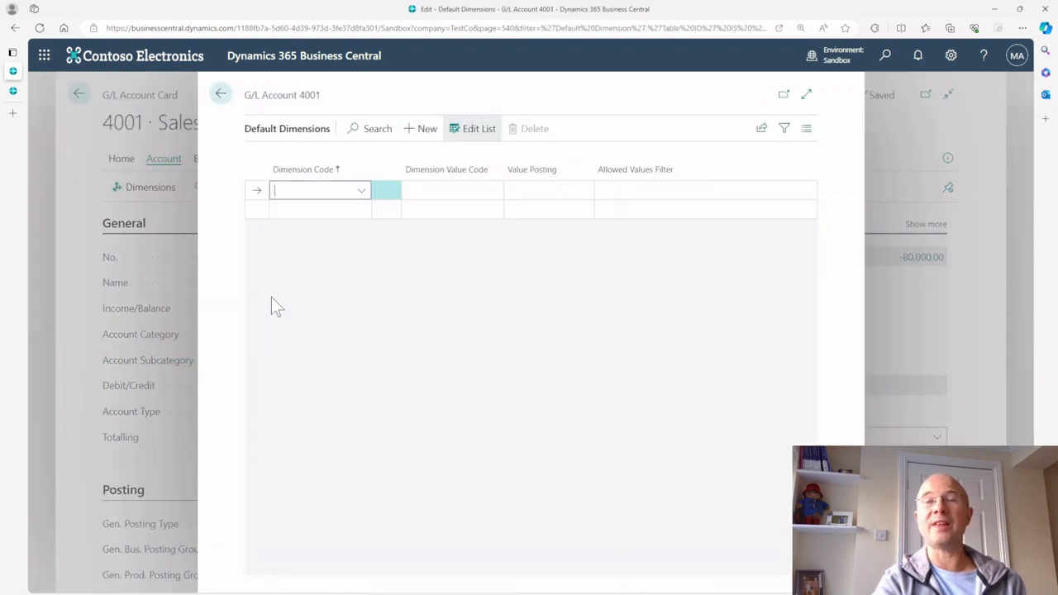
click(361, 190)
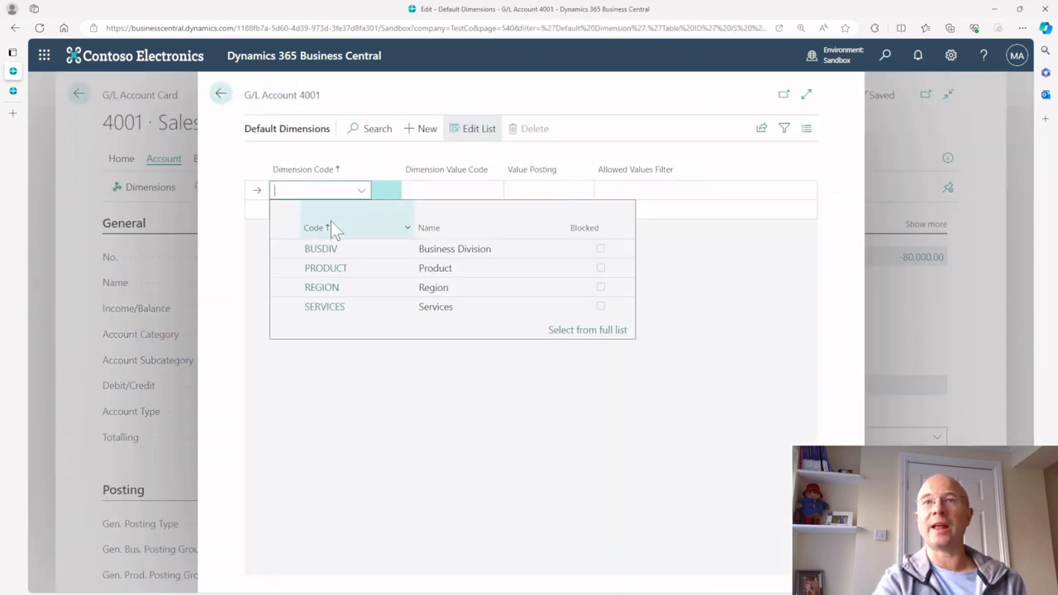
click(322, 270)
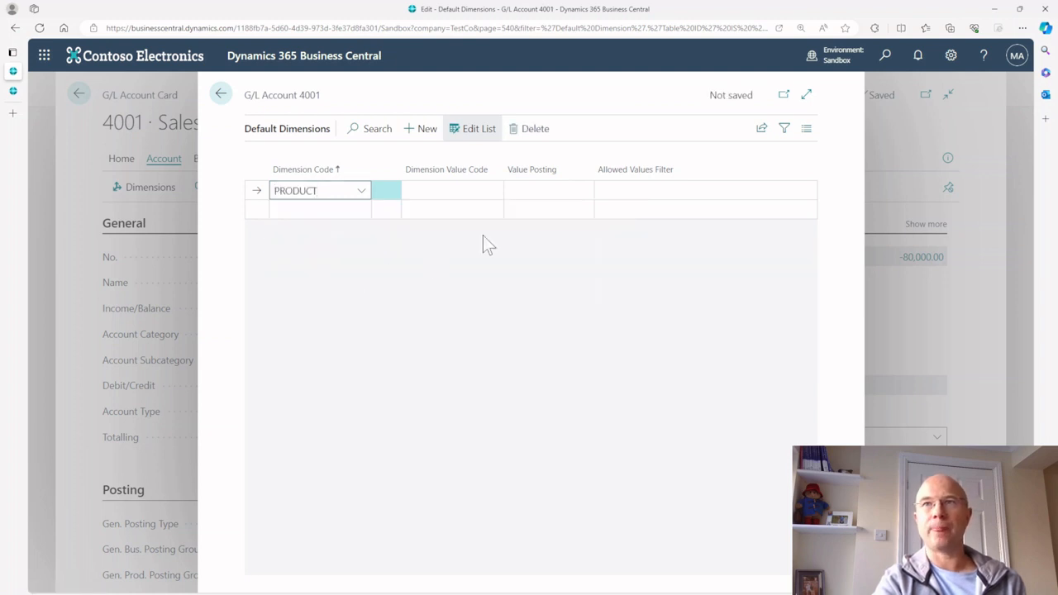
click(529, 195)
click(533, 216)
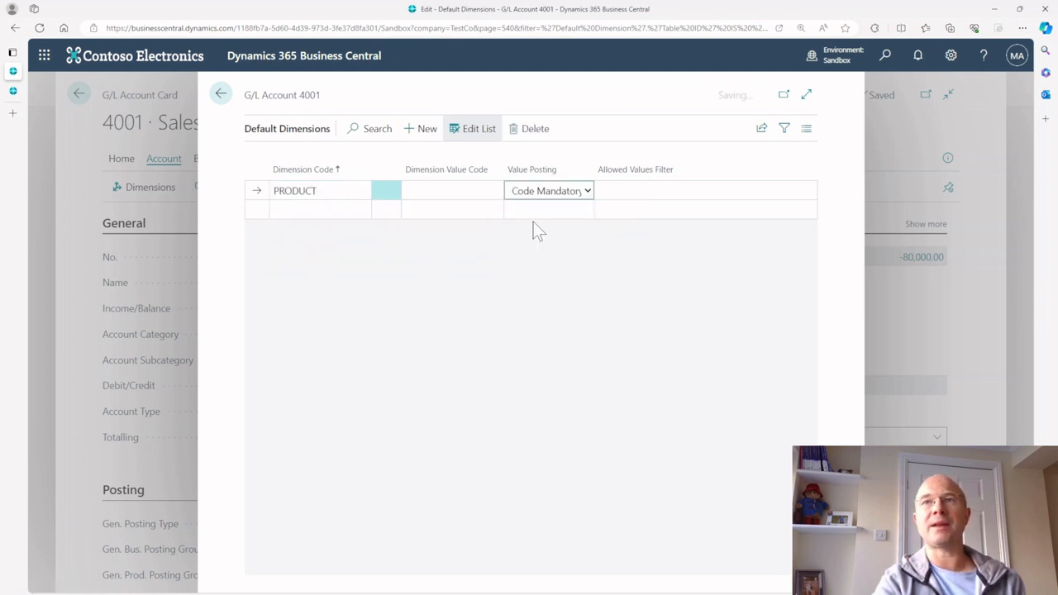
Add a second default dimension, SERVICES, with value posting Code Mandatory to the Sales account.
click(314, 210)
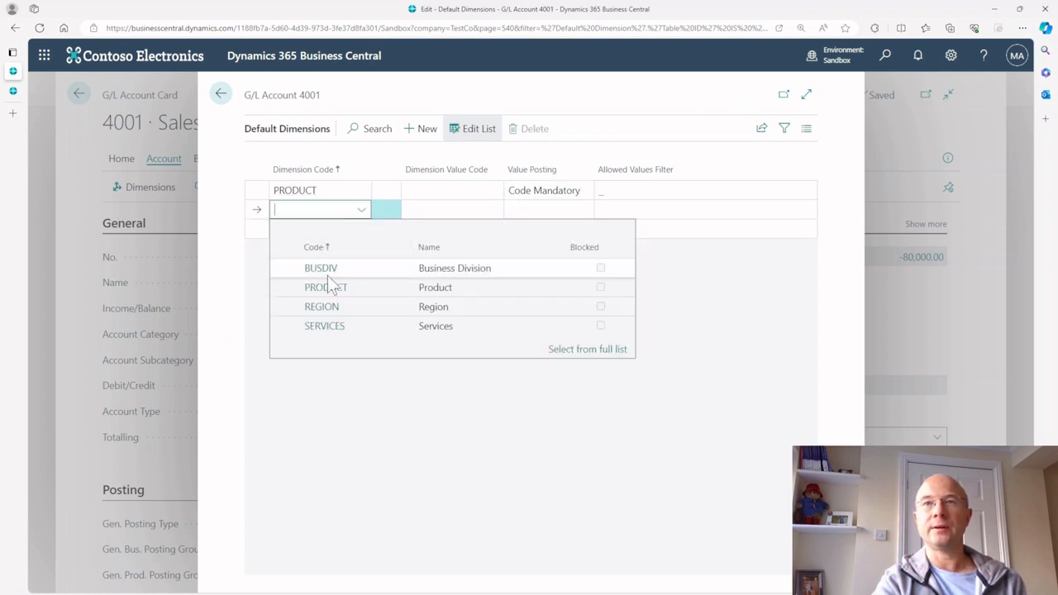
click(338, 330)
click(534, 207)
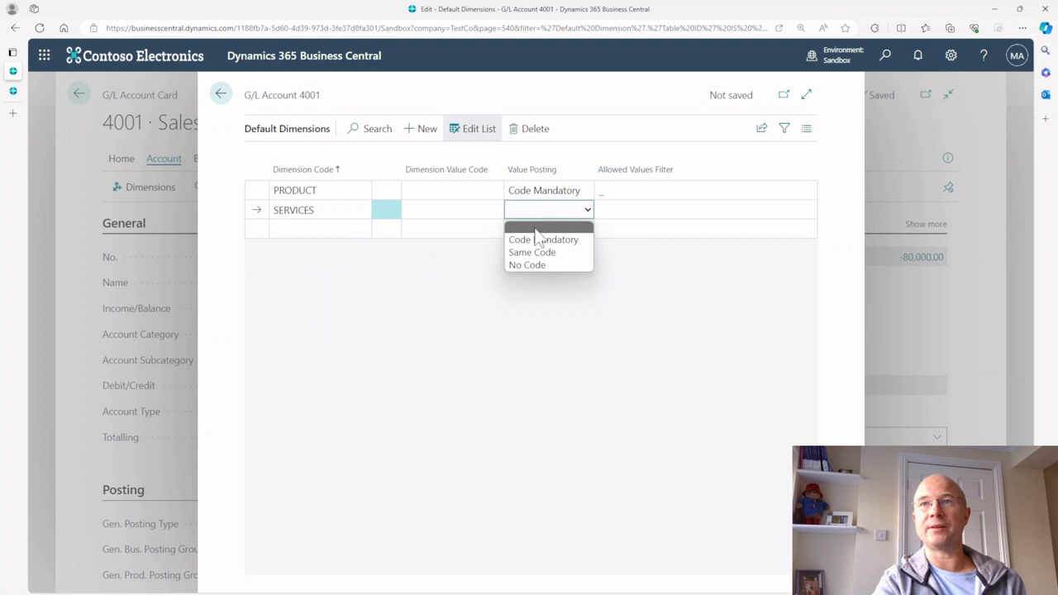
click(538, 239)
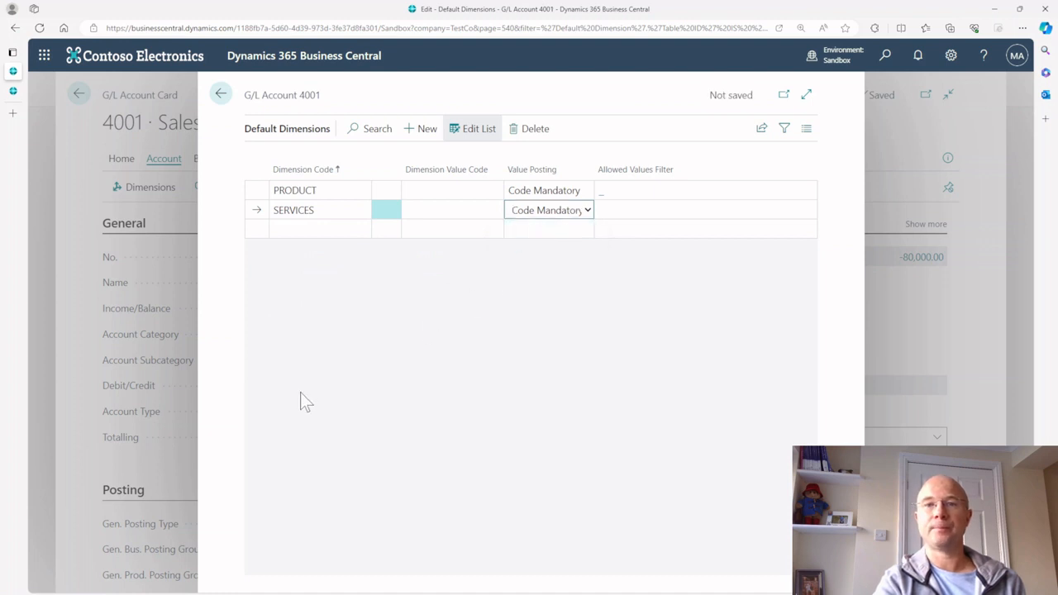
Set the PRODUCT line's value posting to Same Code with dimension value BC.
click(537, 190)
click(536, 189)
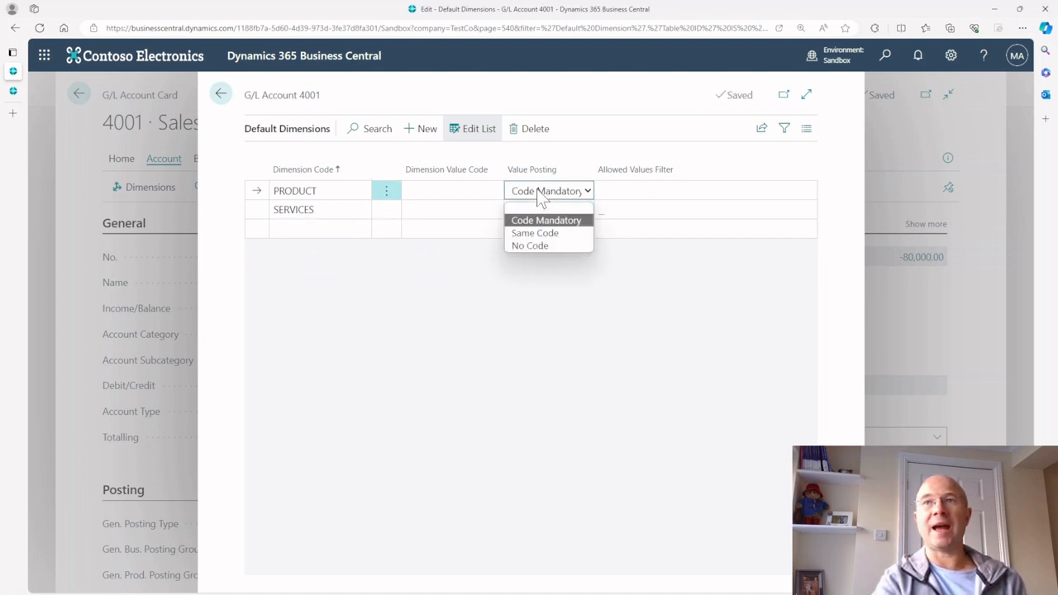
click(540, 233)
click(446, 190)
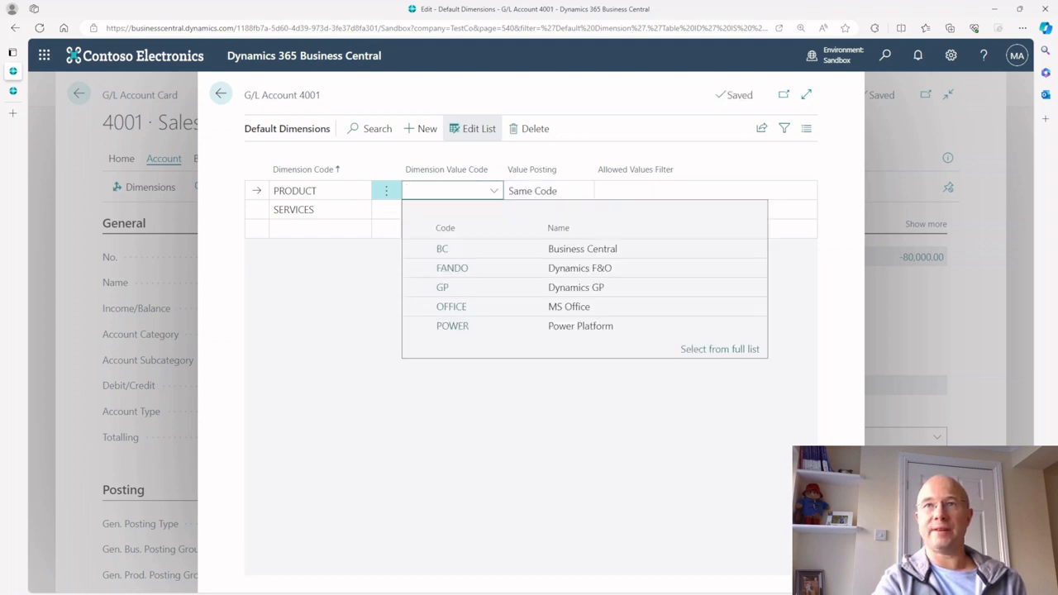
click(446, 249)
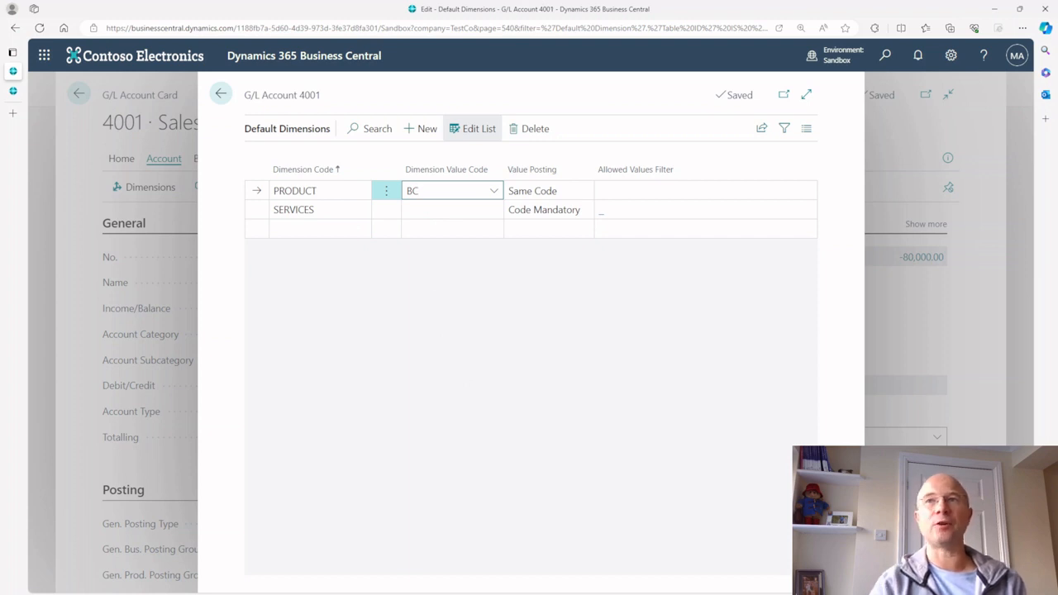
Clear the PRODUCT line's dimension value and set its value posting to No Code.
click(530, 202)
key(shift+Tab)
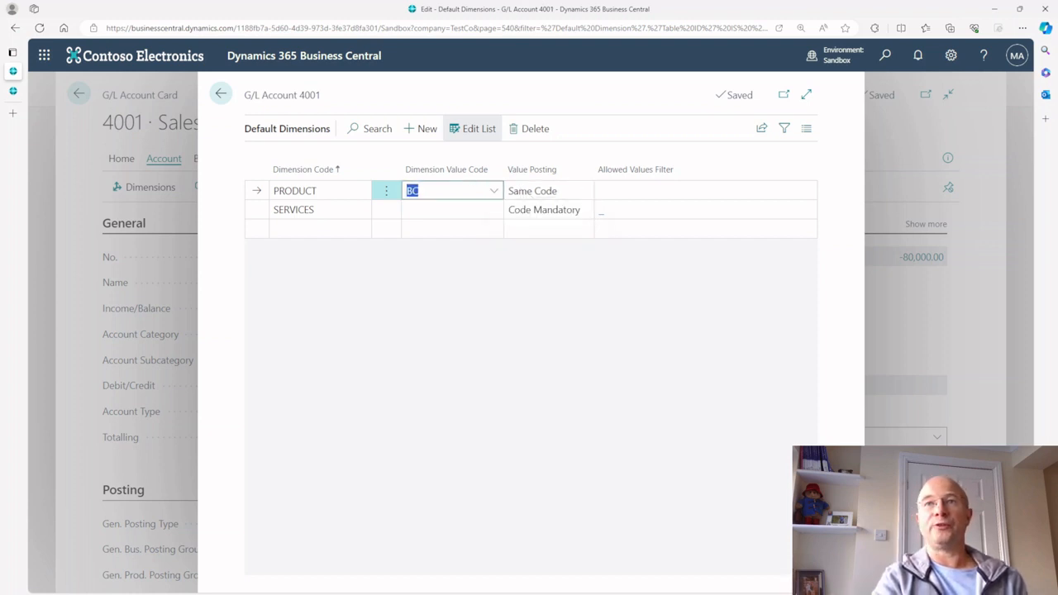
key(BackSpace)
key(Tab)
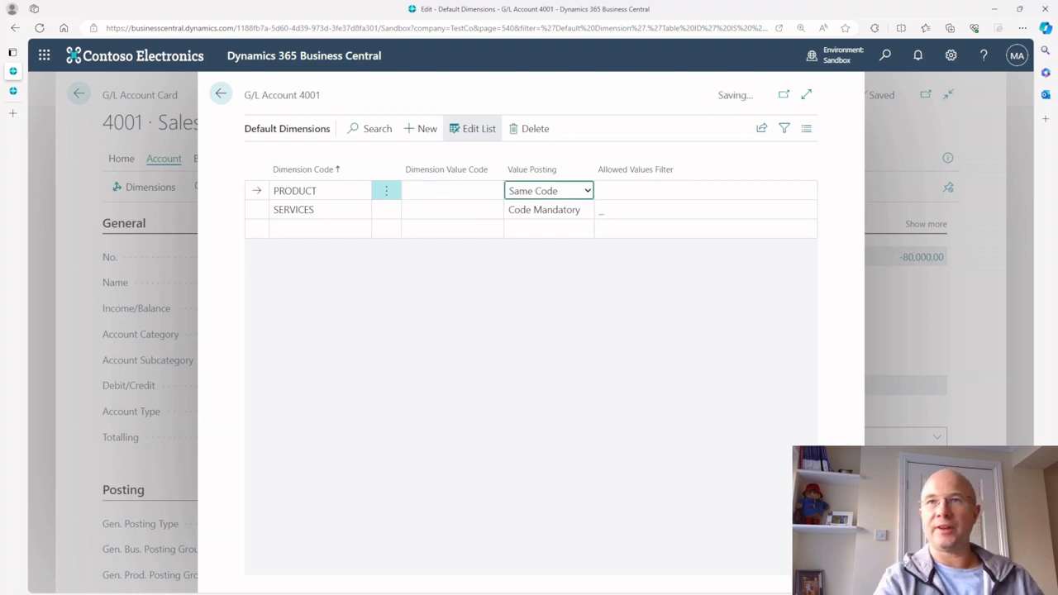
click(519, 194)
click(538, 248)
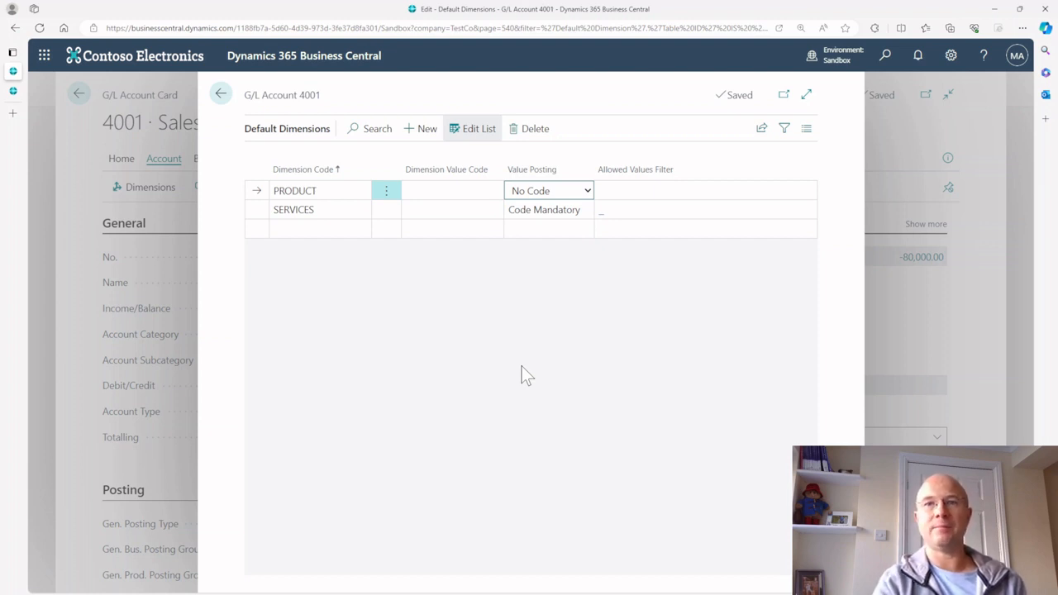
Set the PRODUCT line's value posting back to Code Mandatory.
click(516, 196)
click(522, 221)
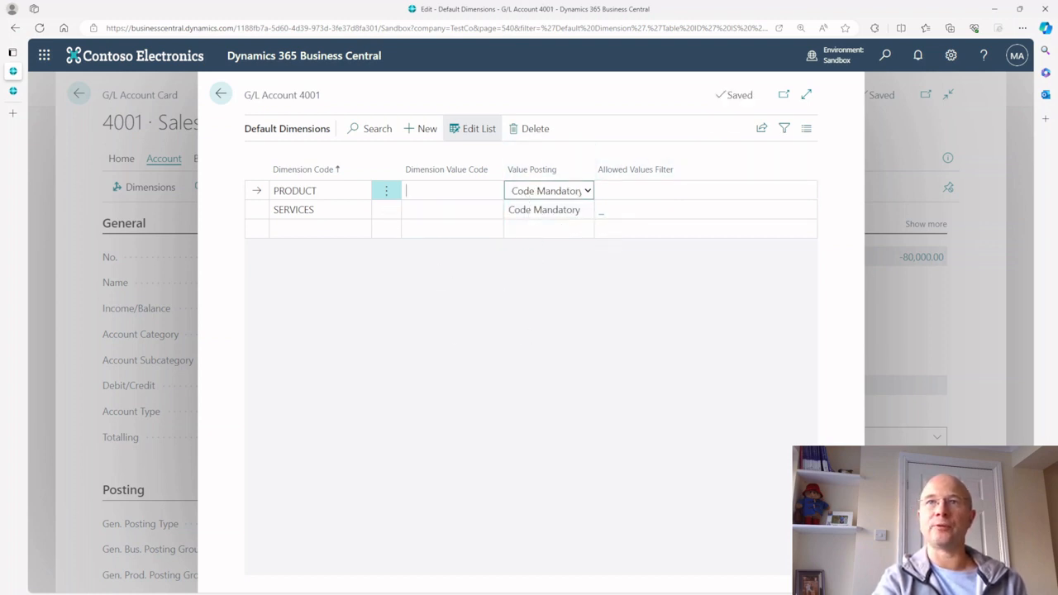
click(304, 329)
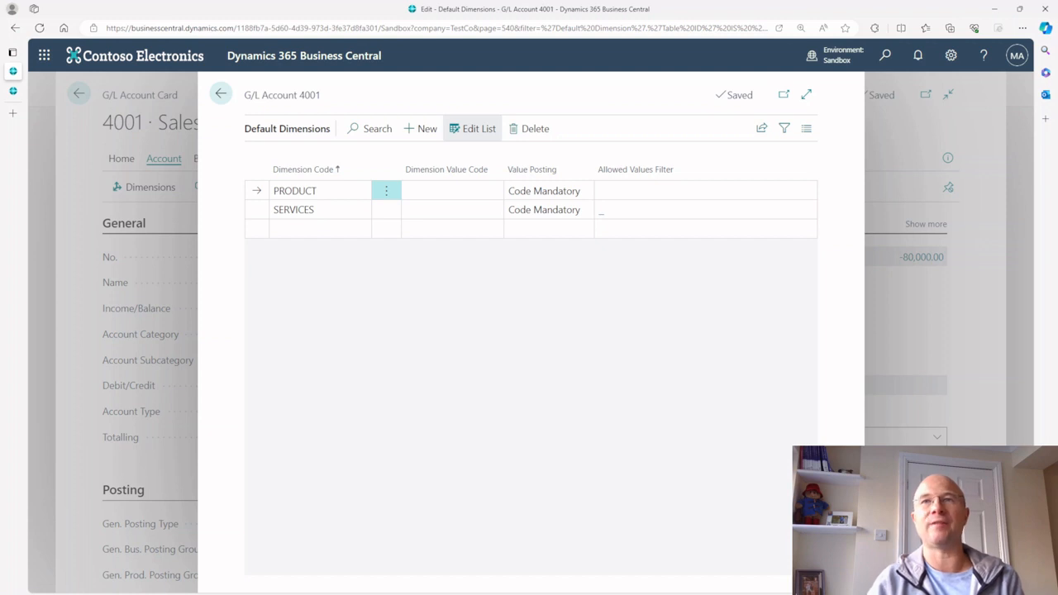
Set the default dimension values to BC for PRODUCT and CONSULT for SERVICES, and return to the chart of accounts.
click(451, 191)
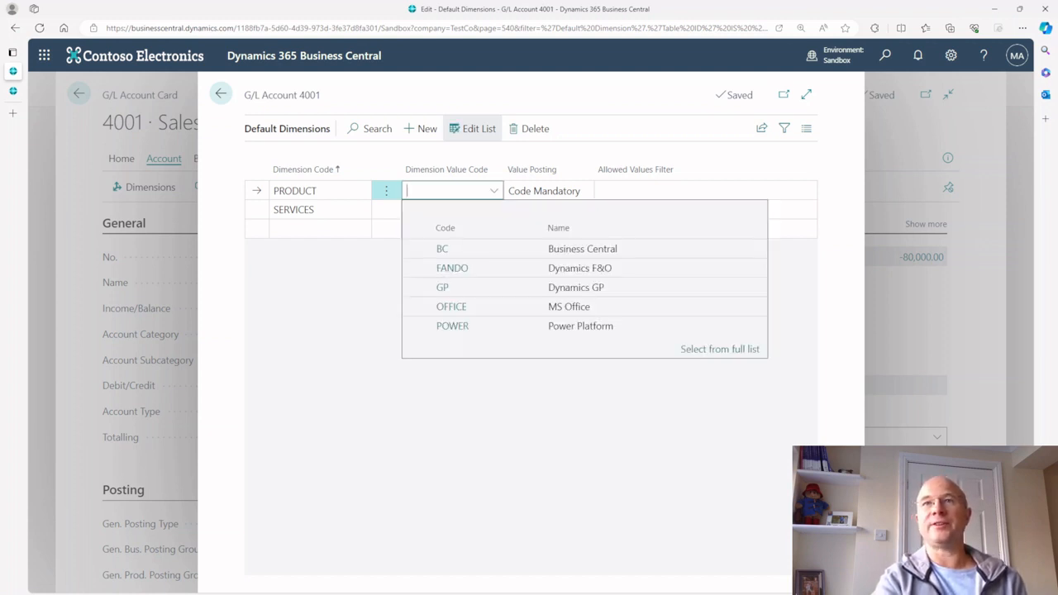
click(495, 248)
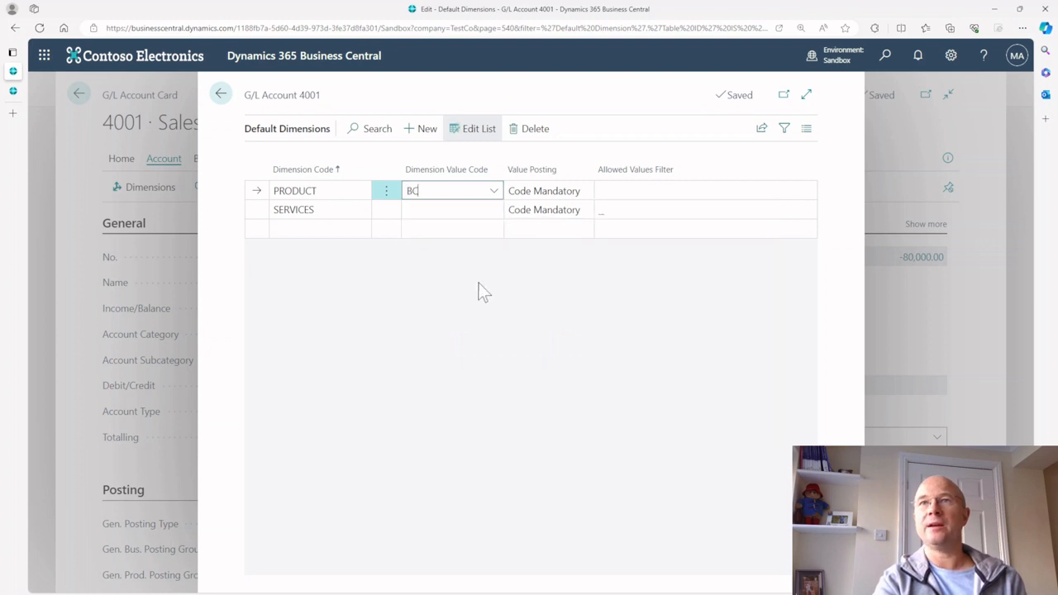
key(Down)
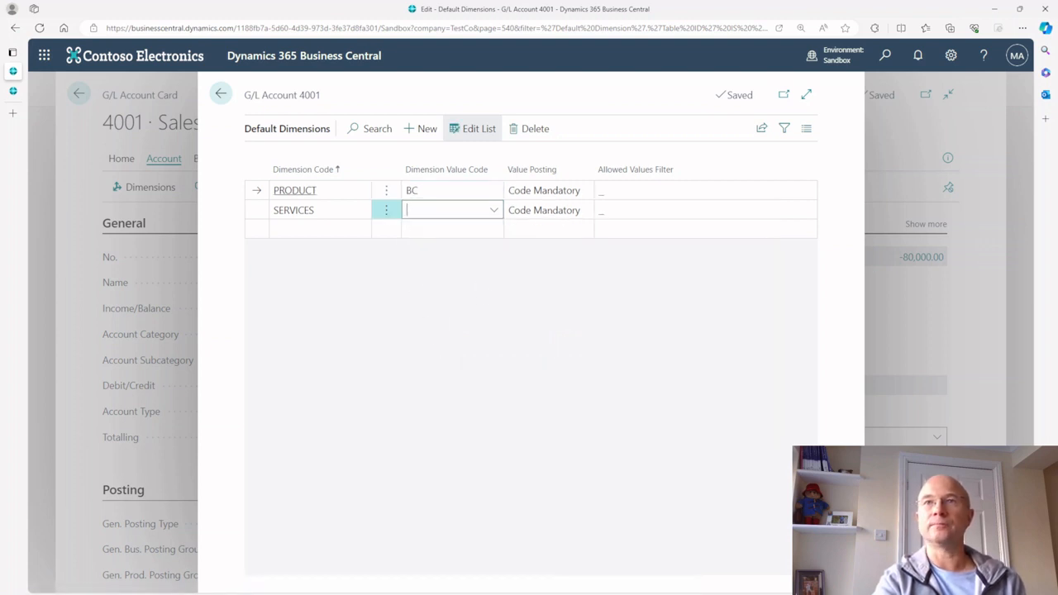
click(501, 289)
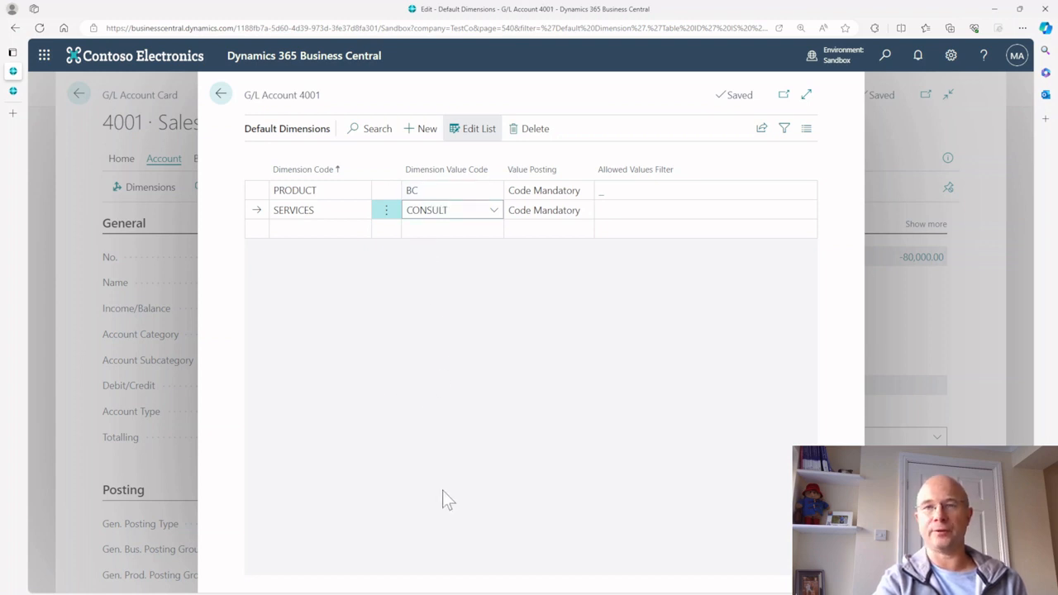
click(221, 93)
click(77, 98)
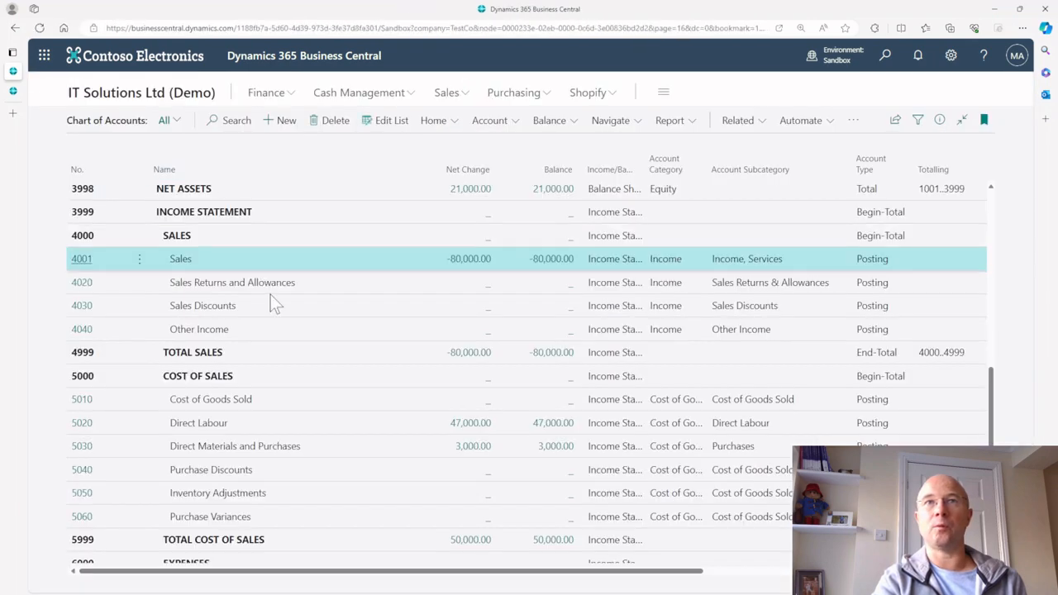
Open the default dimensions of the Software and Licences expense account from its account card.
scroll(338, 397, down, 3)
scroll(339, 404, down, 3)
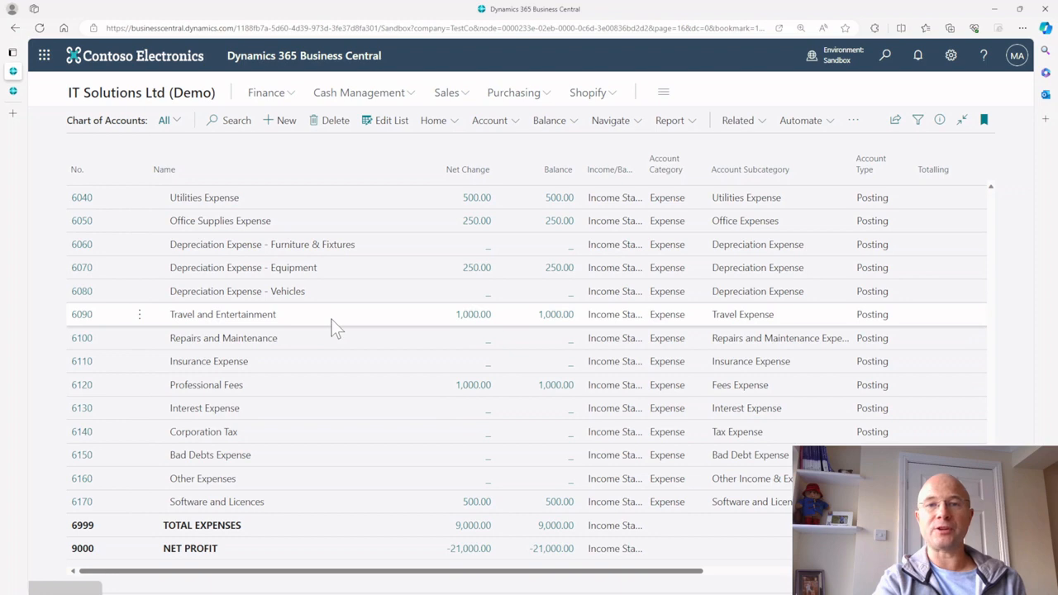
scroll(247, 350, up, 2)
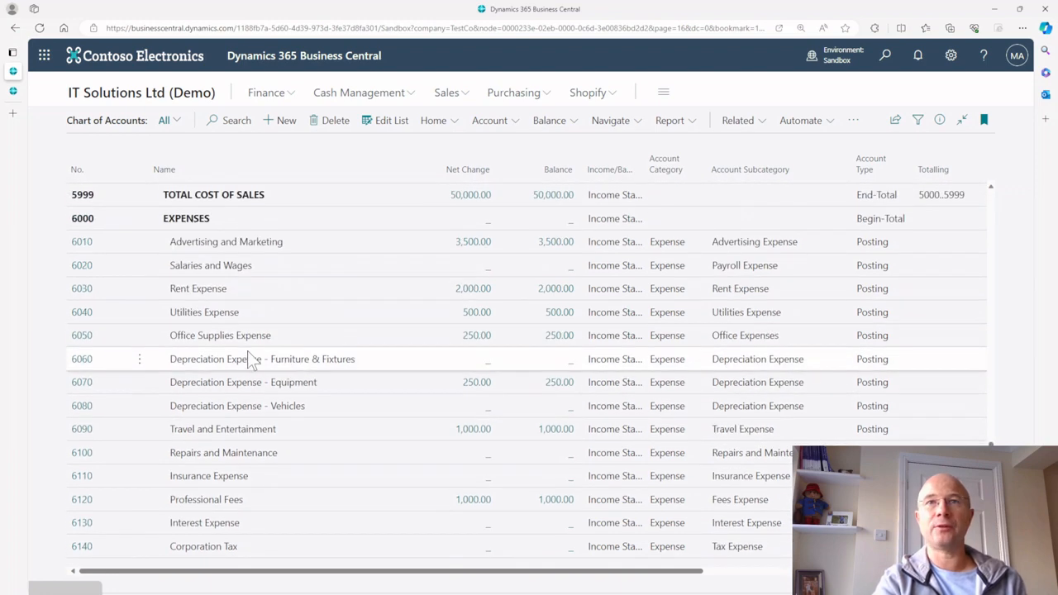
scroll(201, 371, down, 2)
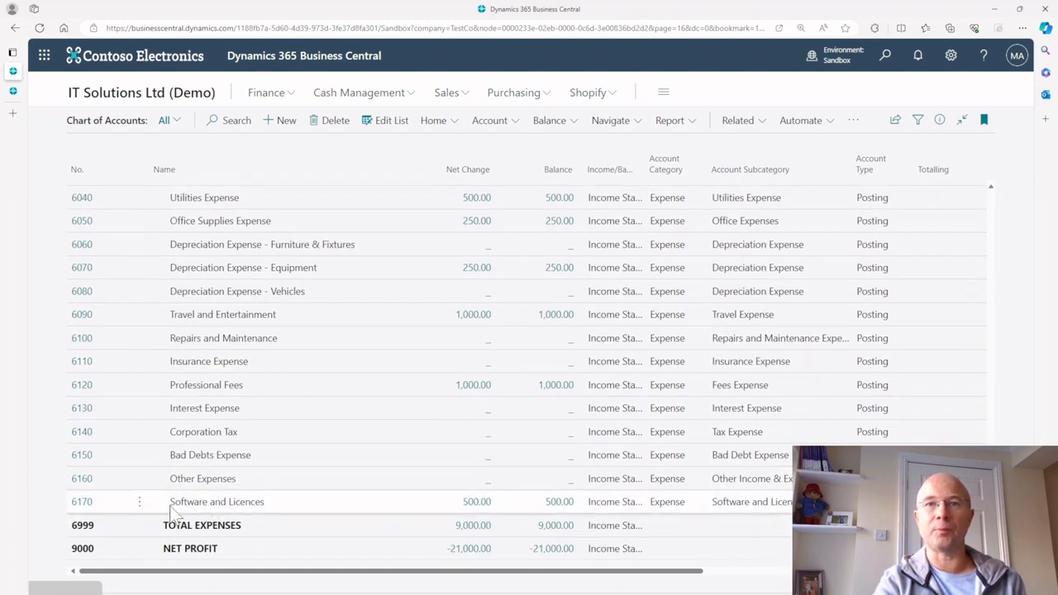
click(230, 511)
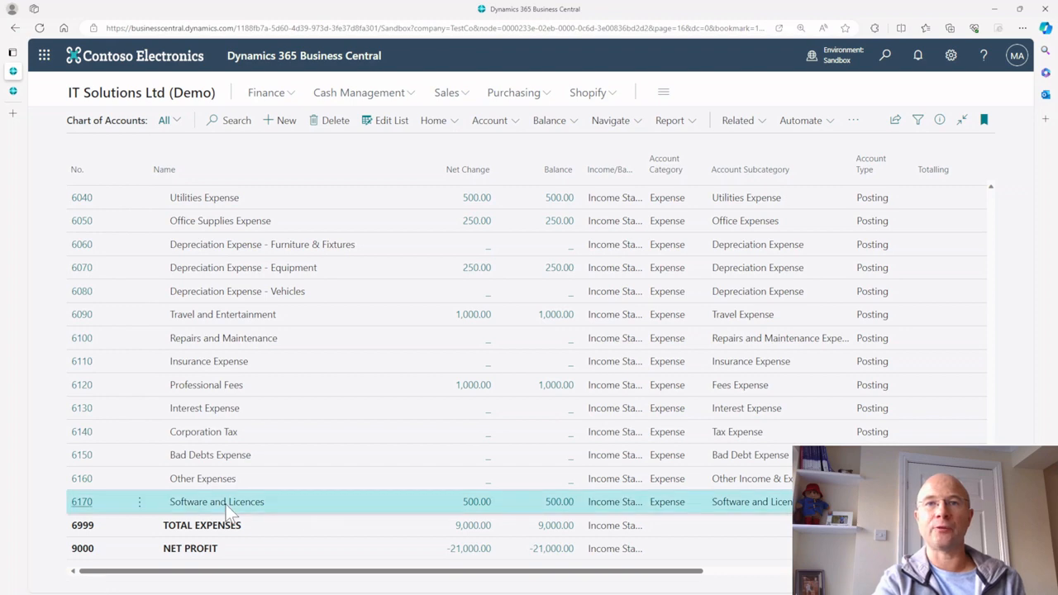
click(82, 503)
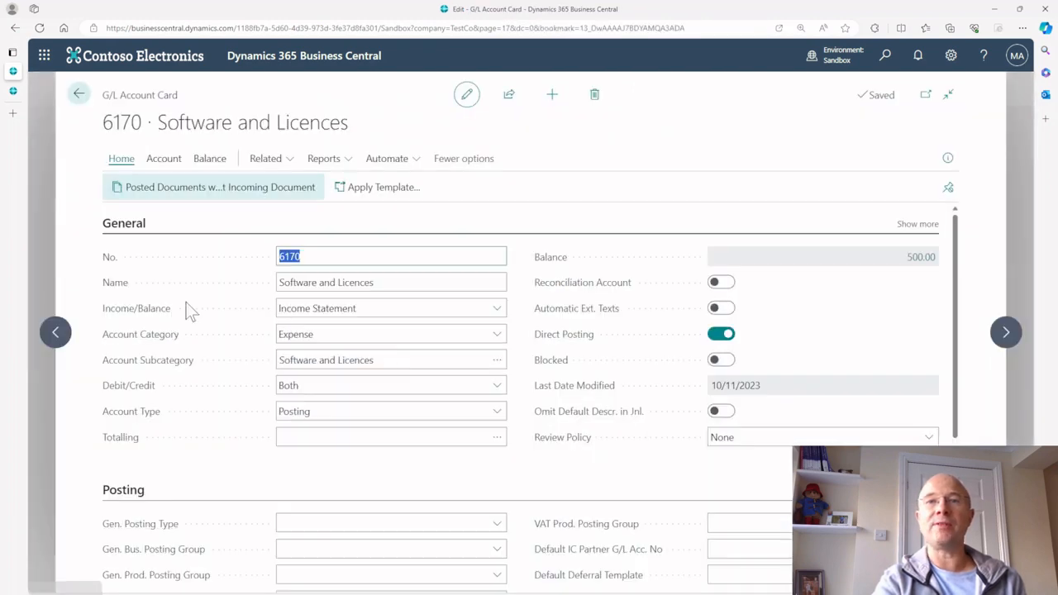
click(164, 157)
click(153, 201)
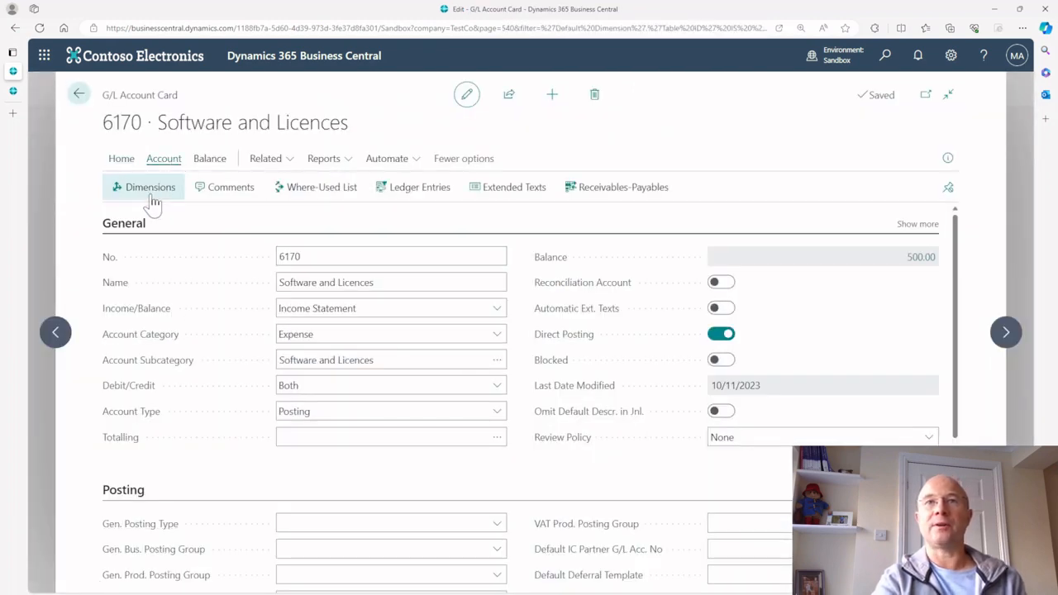
Add the PRODUCT dimension with value posting Code Mandatory to the Software and Licences account.
click(360, 192)
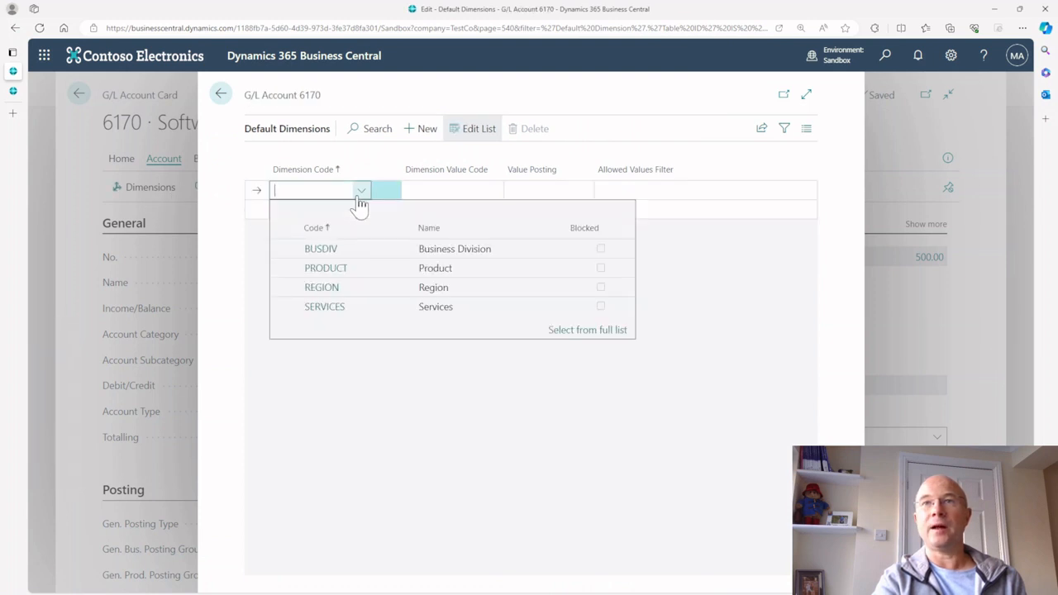
click(346, 273)
click(529, 192)
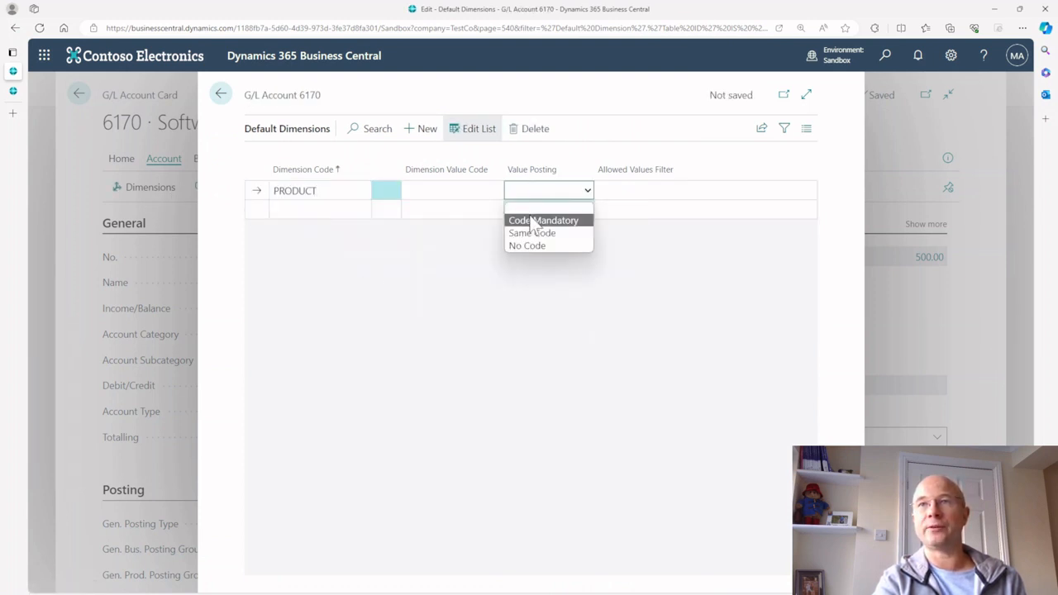
click(533, 220)
Add the SERVICES dimension with value posting No Code to Software and Licences, and return to the chart of accounts.
click(348, 209)
click(361, 210)
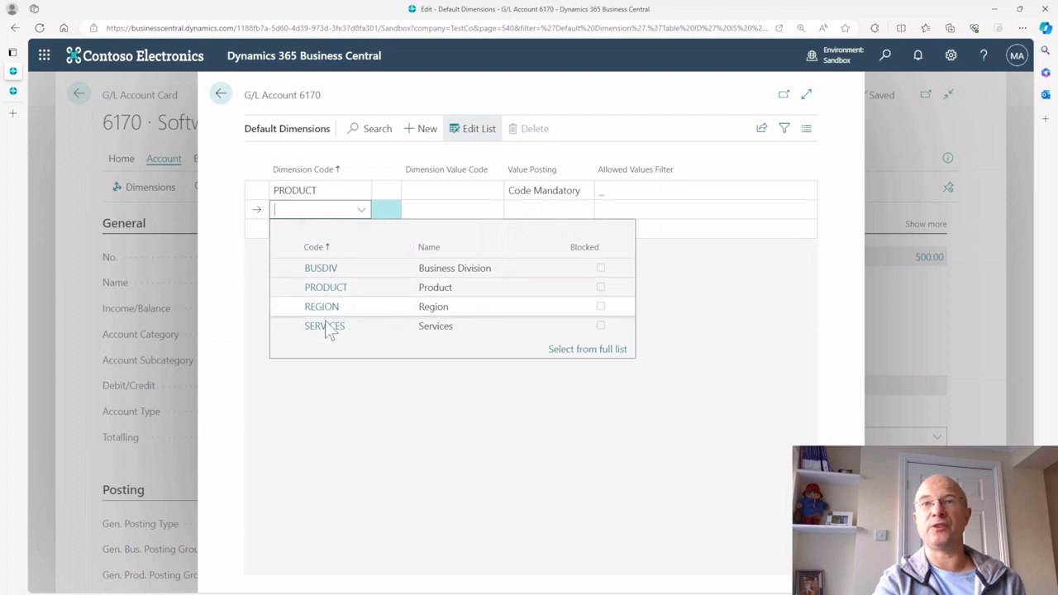
click(348, 326)
click(562, 213)
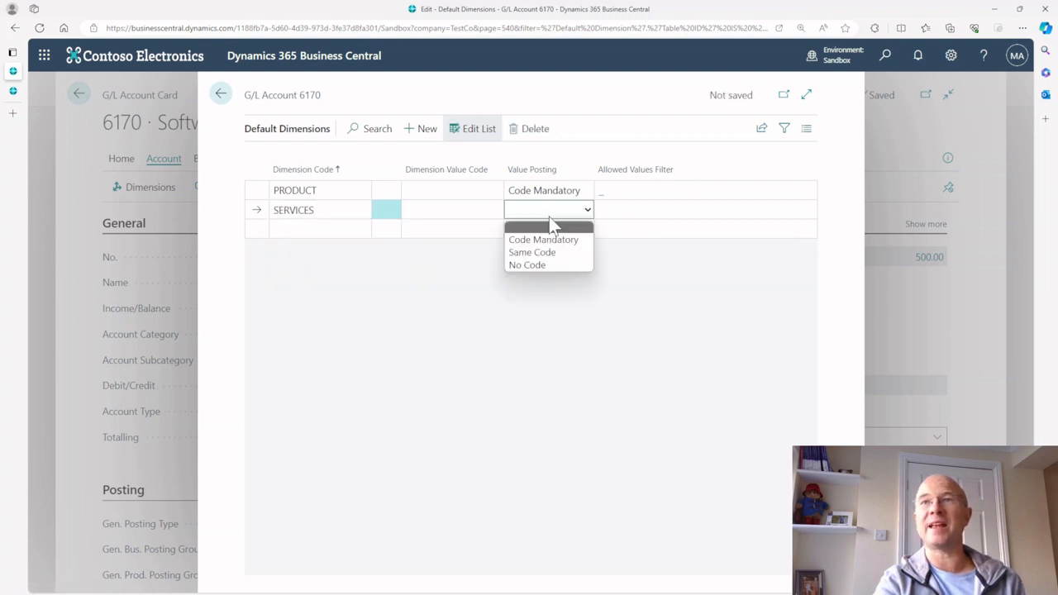
click(536, 264)
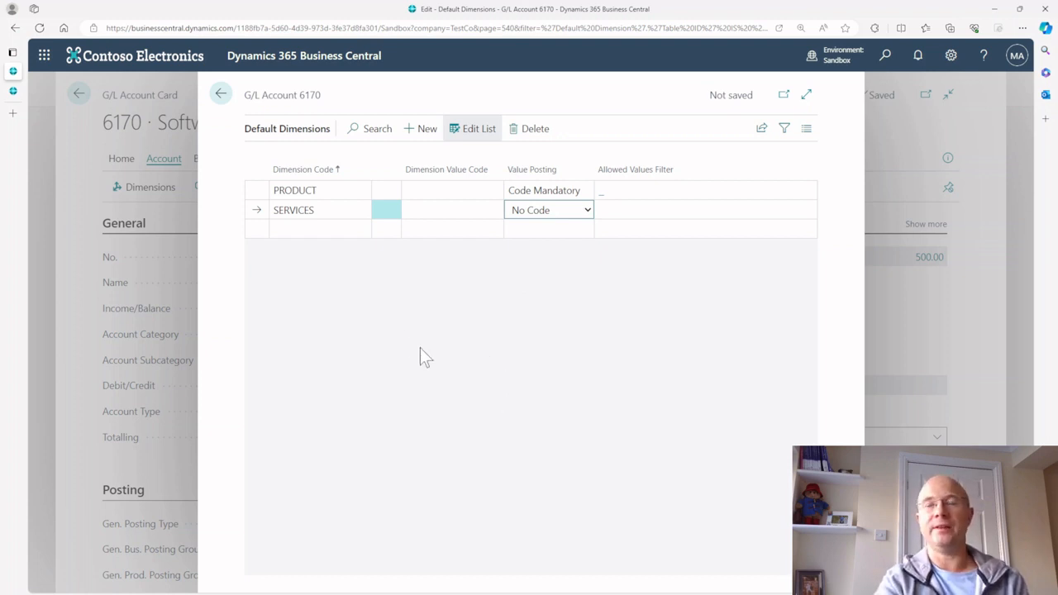
click(220, 96)
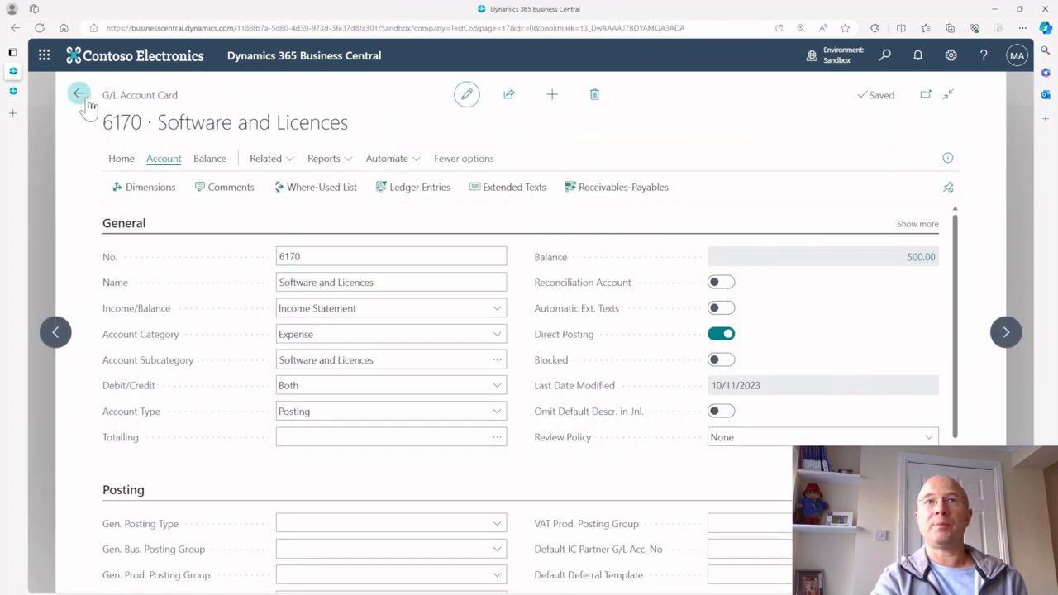
key(Escape)
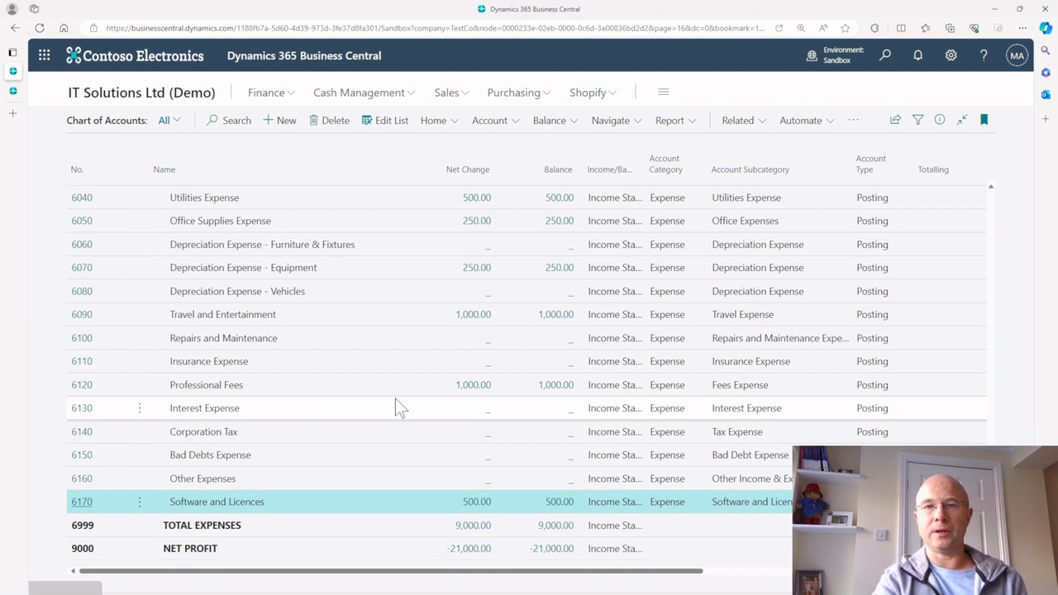
Select the expense accounts from Advertising and Marketing through Repairs and Maintenance, and open their default dimensions for multiple records.
scroll(358, 402, up, 3)
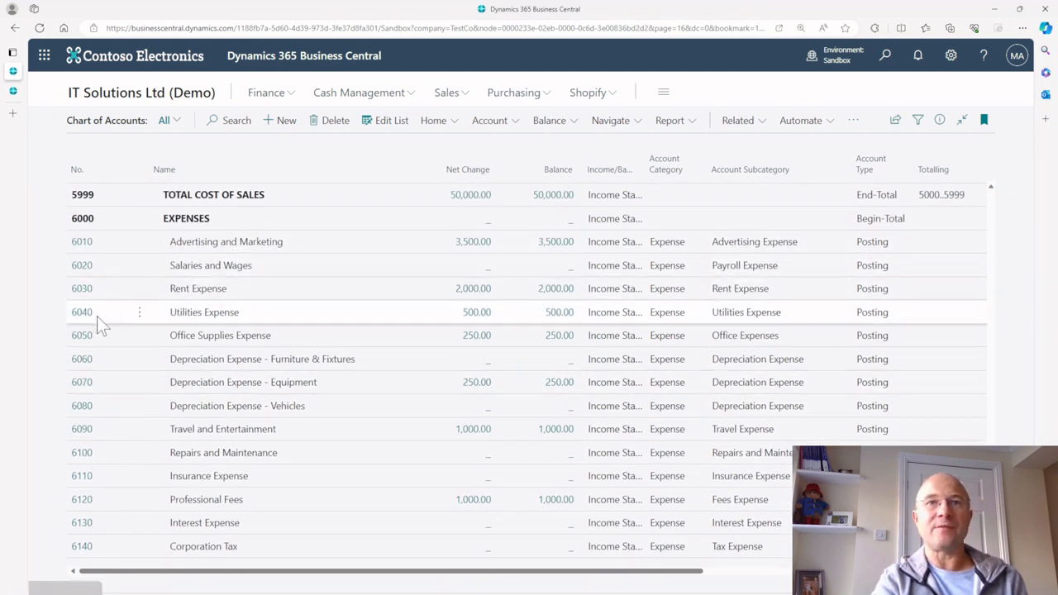
click(266, 244)
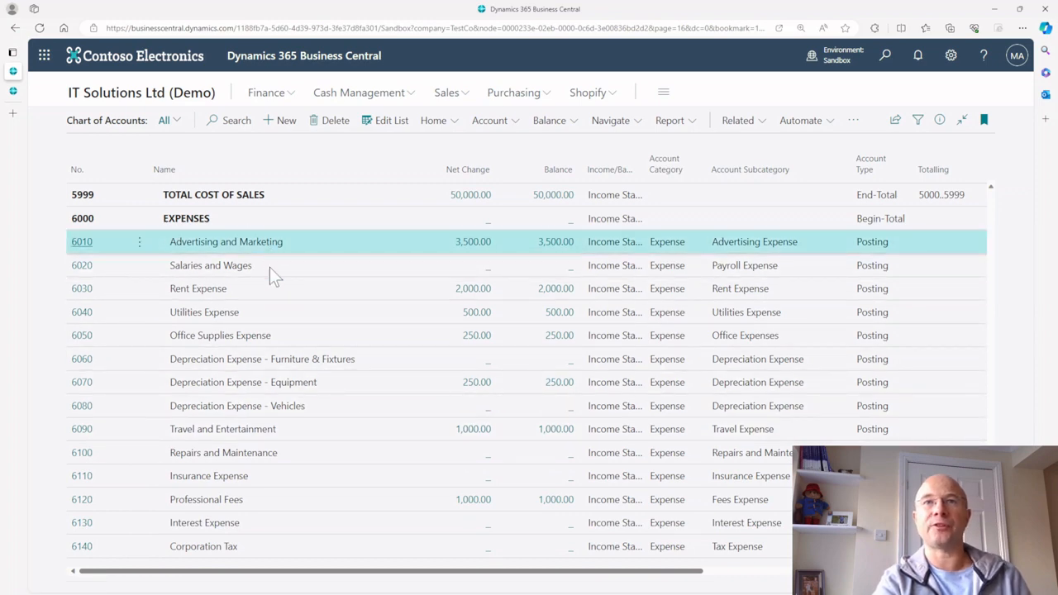
shift+click(272, 448)
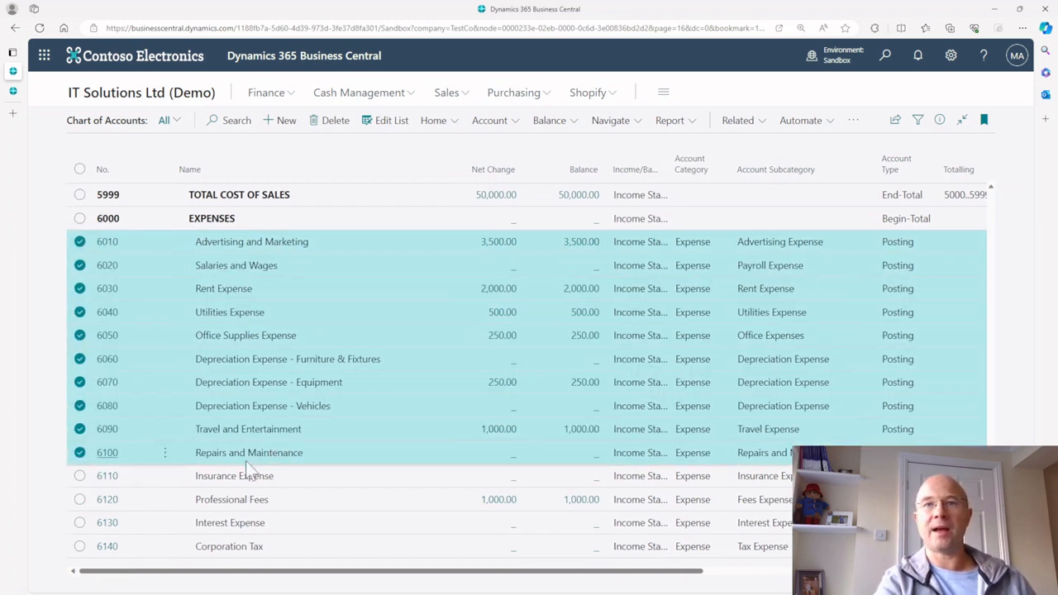
click(511, 123)
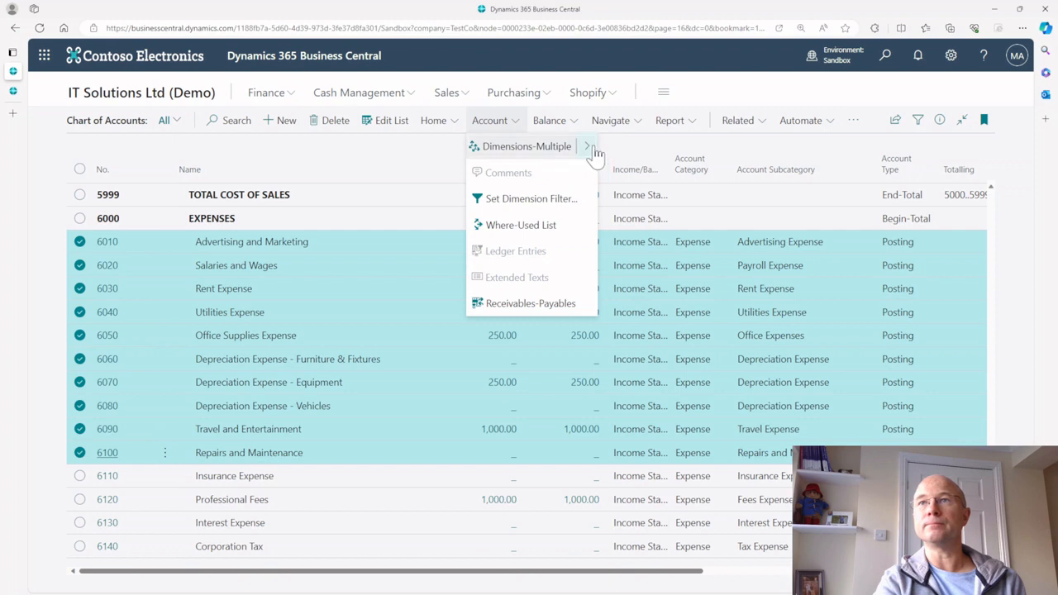
click(540, 147)
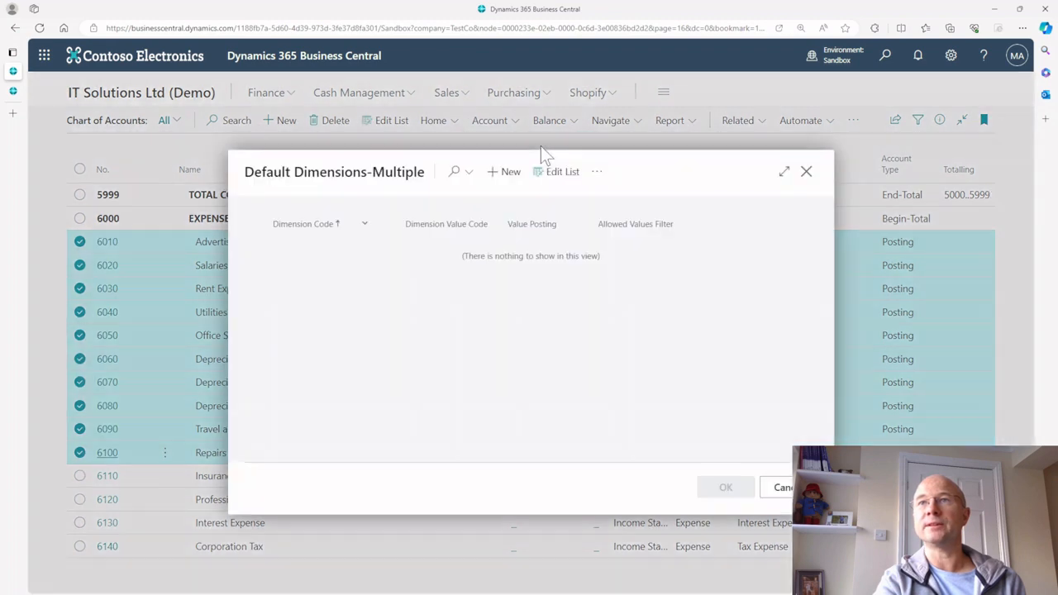
Add the PRODUCT dimension with value posting Code Mandatory to all the selected expense accounts and confirm.
click(508, 173)
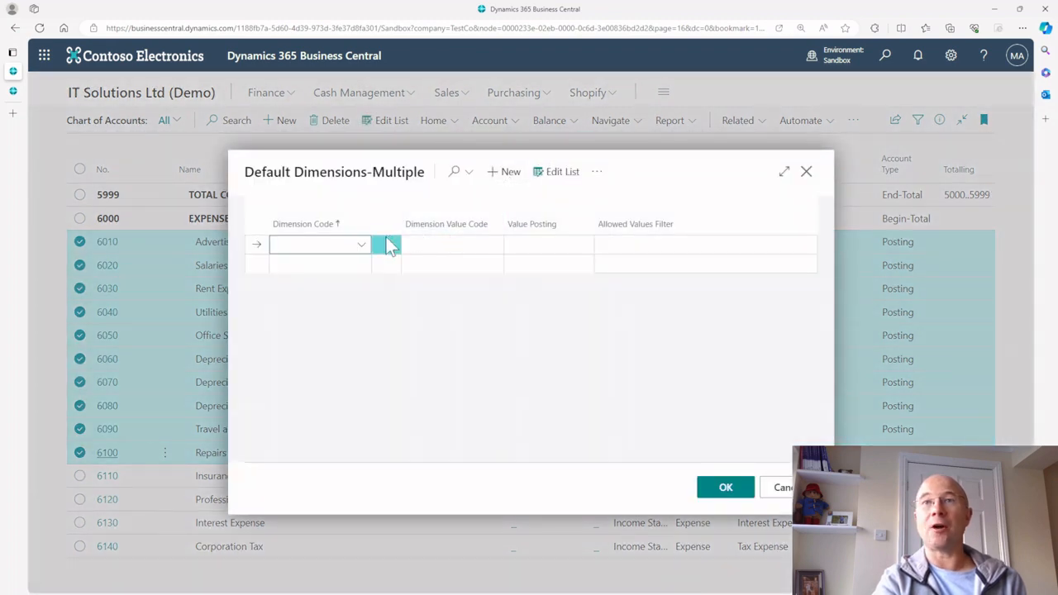
click(362, 248)
click(341, 325)
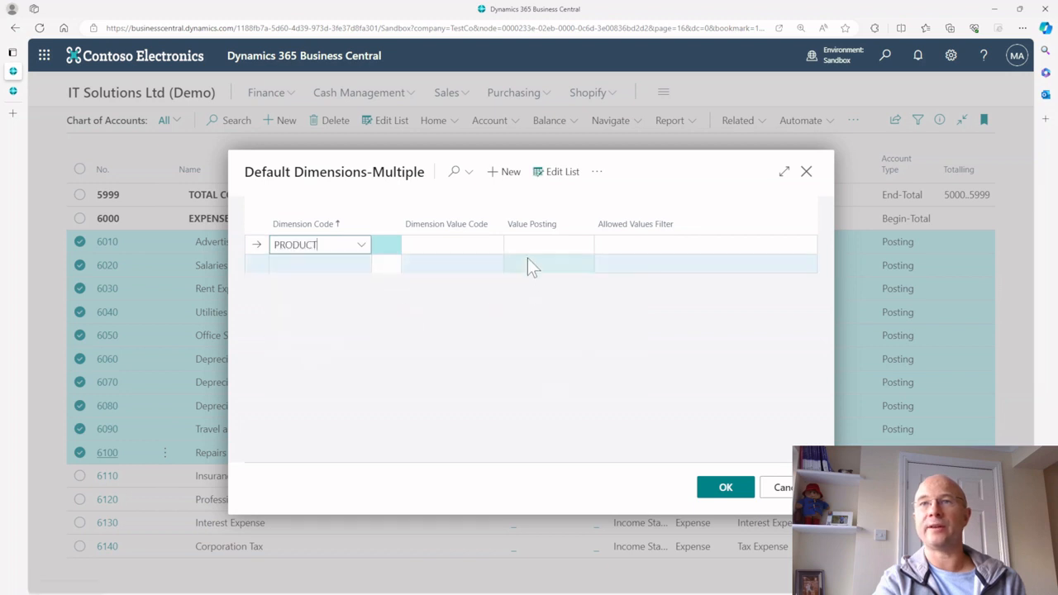
click(529, 250)
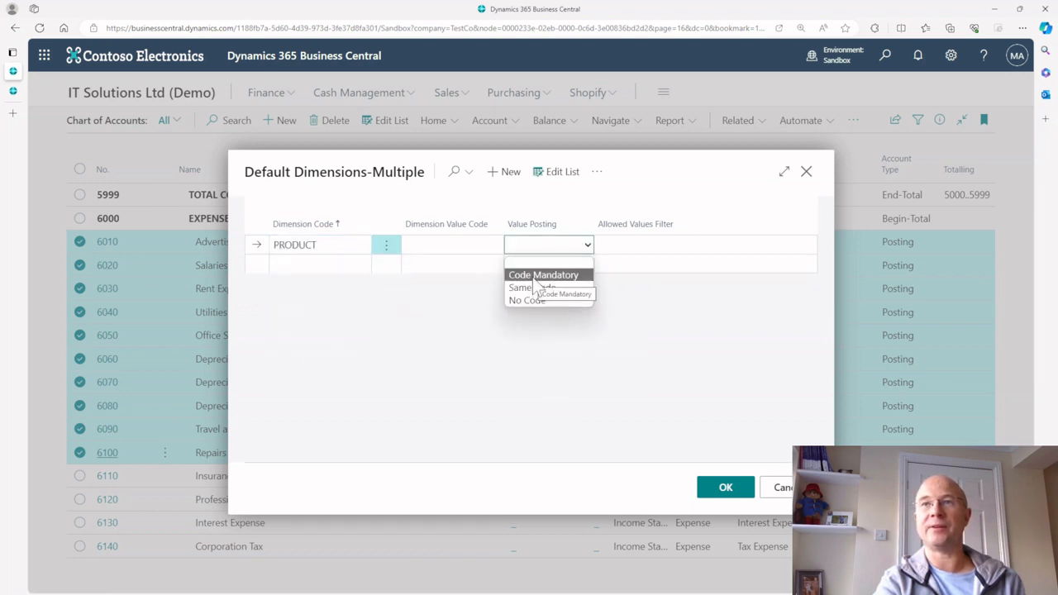
click(534, 276)
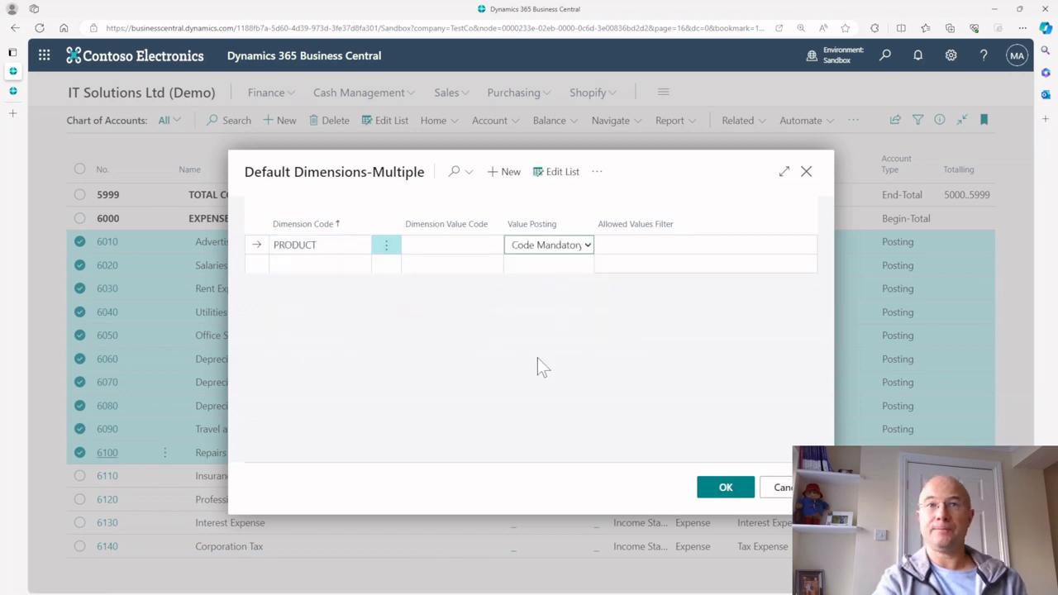
click(717, 492)
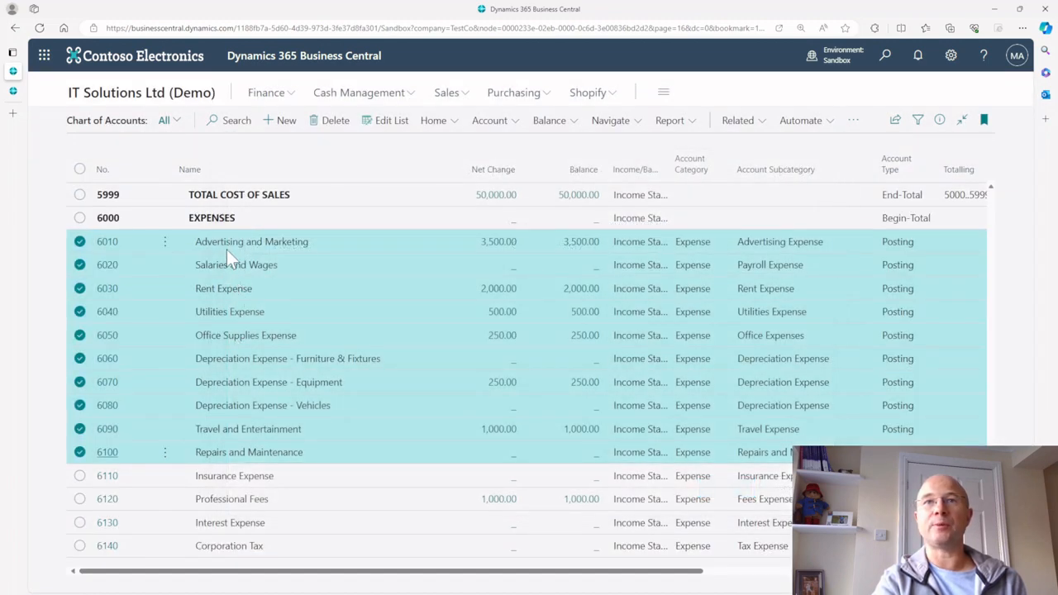
Check the default dimensions of the Depreciation Expense - Furniture & Fixtures account, and return to the chart of accounts.
click(277, 356)
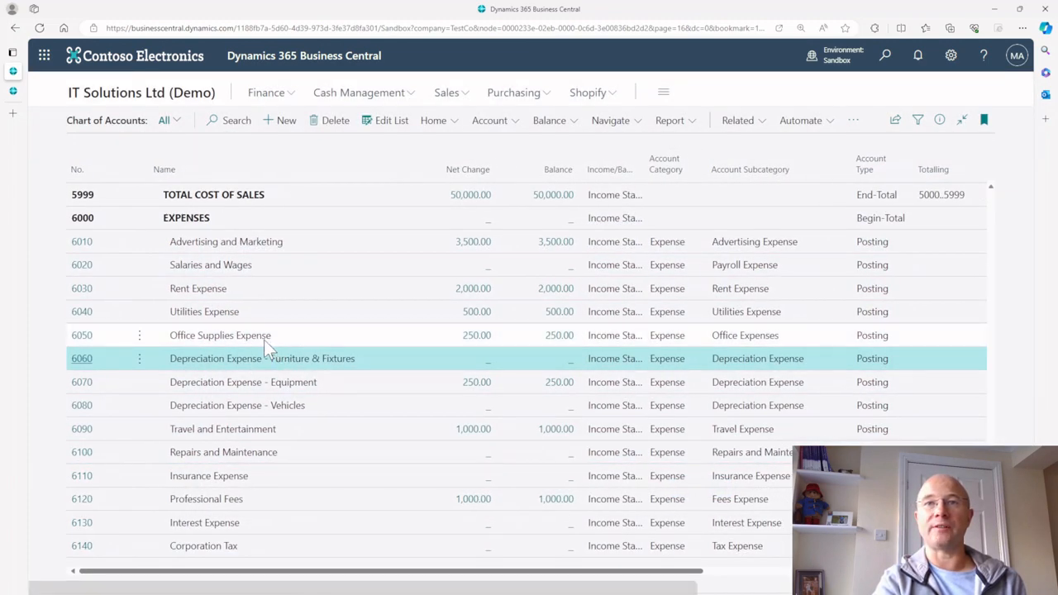
click(99, 361)
click(166, 160)
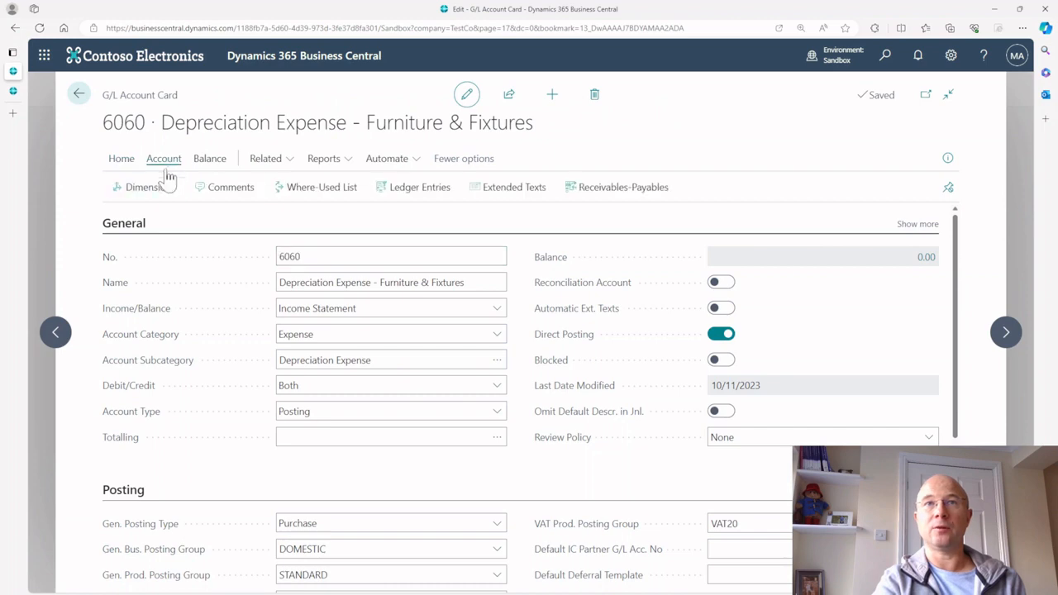
click(151, 188)
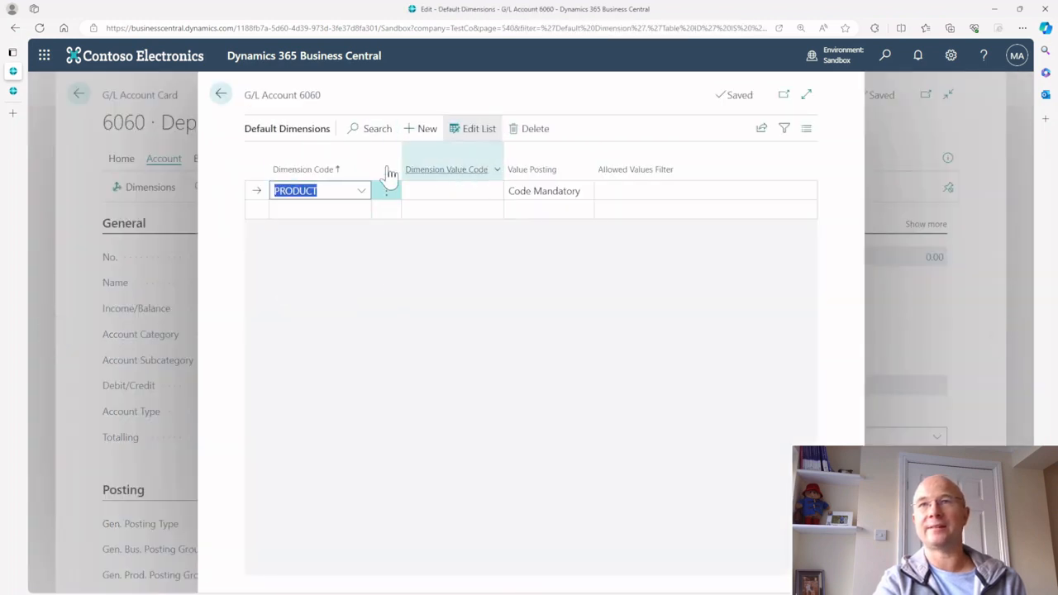
click(221, 95)
click(78, 93)
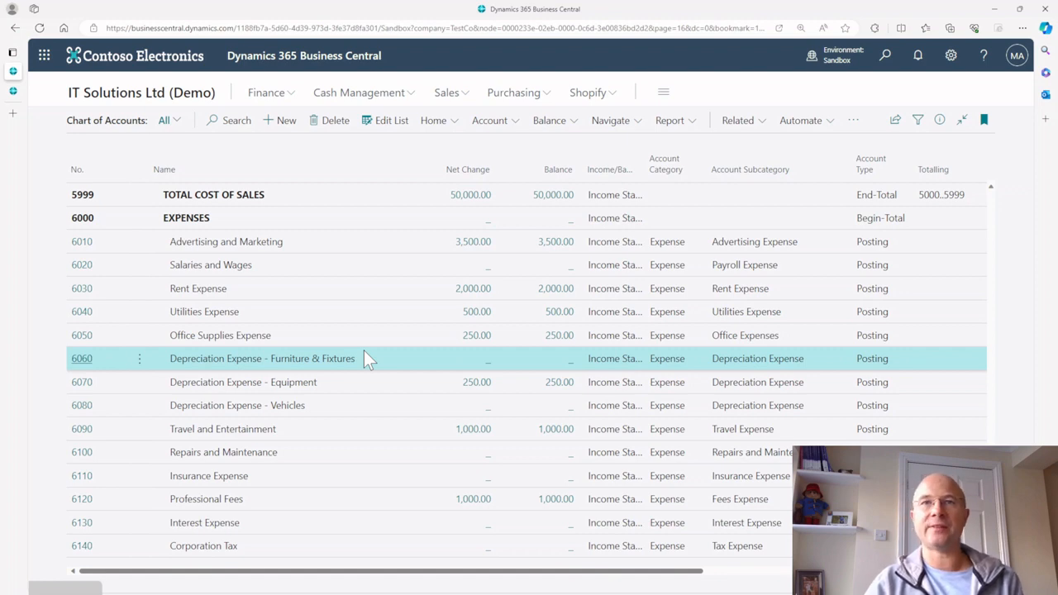
Open the customer list from the home page and bring up the default dimensions of customer Global Electronics.
click(197, 95)
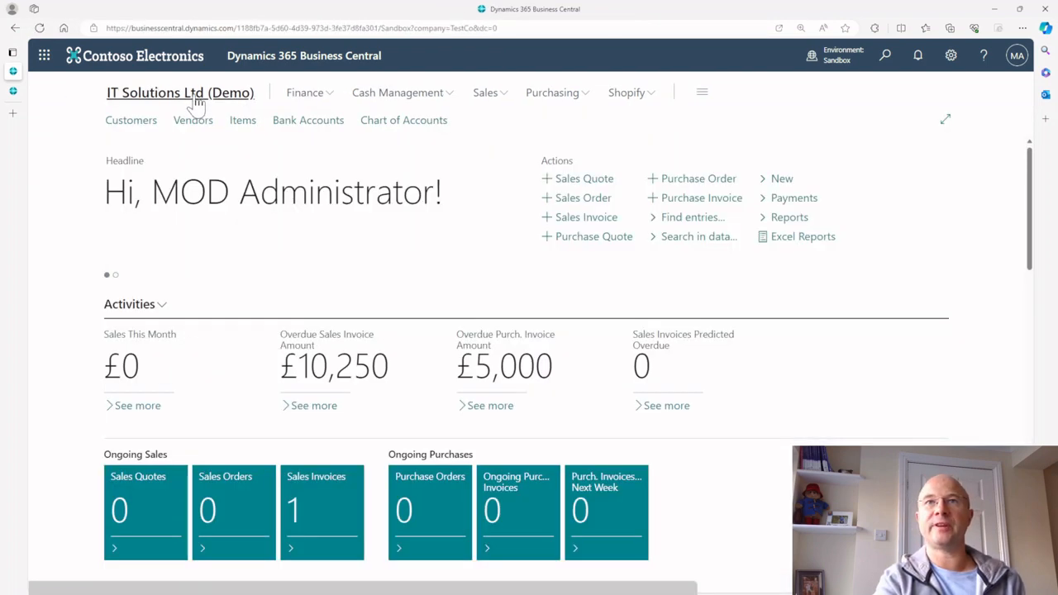
click(132, 124)
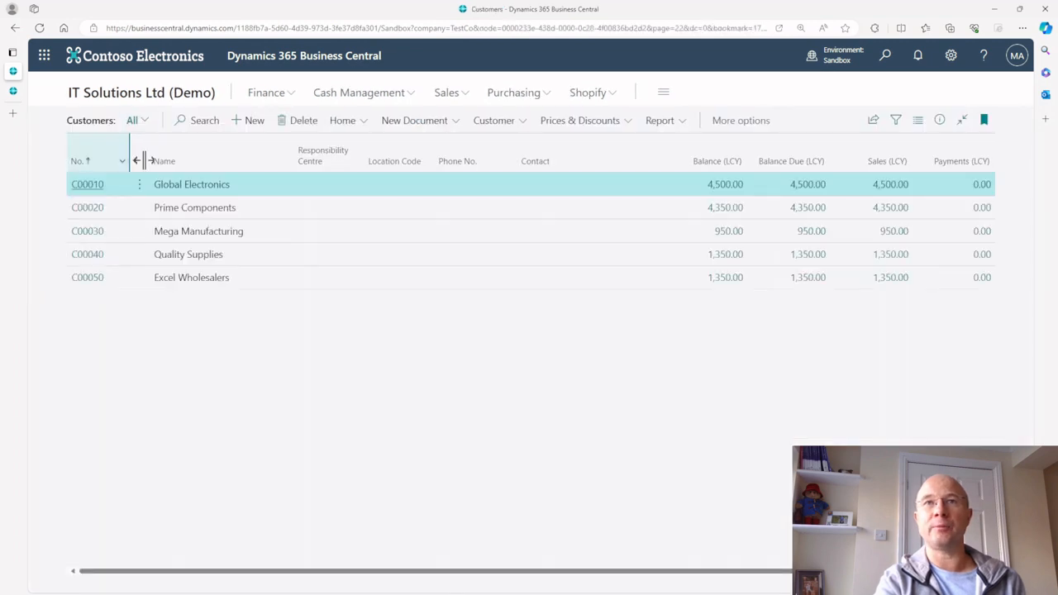
click(88, 205)
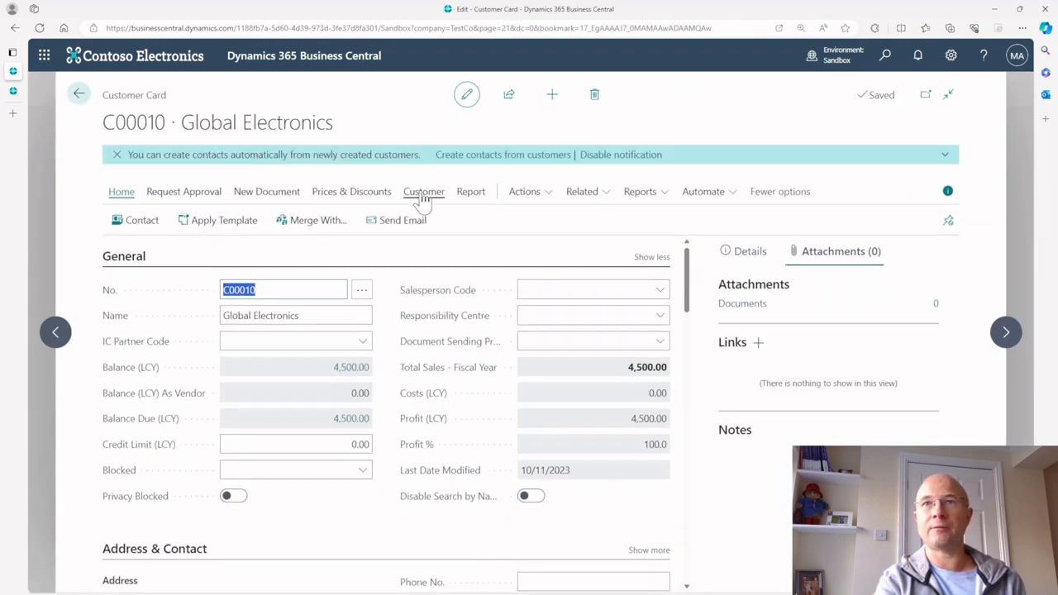
click(423, 194)
click(142, 250)
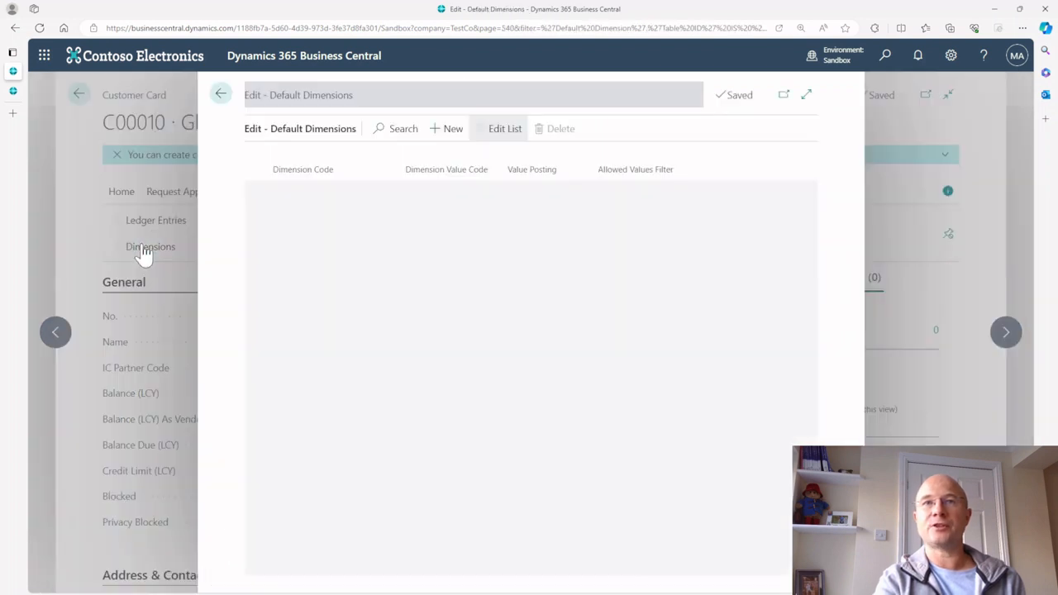
Add the REGION dimension with value posting Code Mandatory to Global Electronics, and return to the customer list.
click(360, 195)
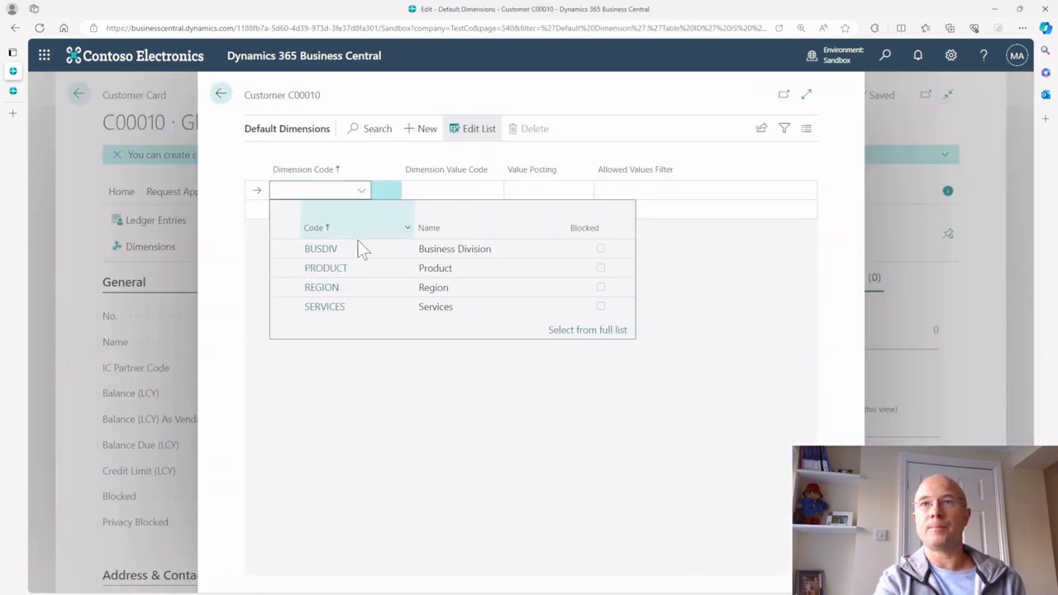
click(351, 286)
click(530, 191)
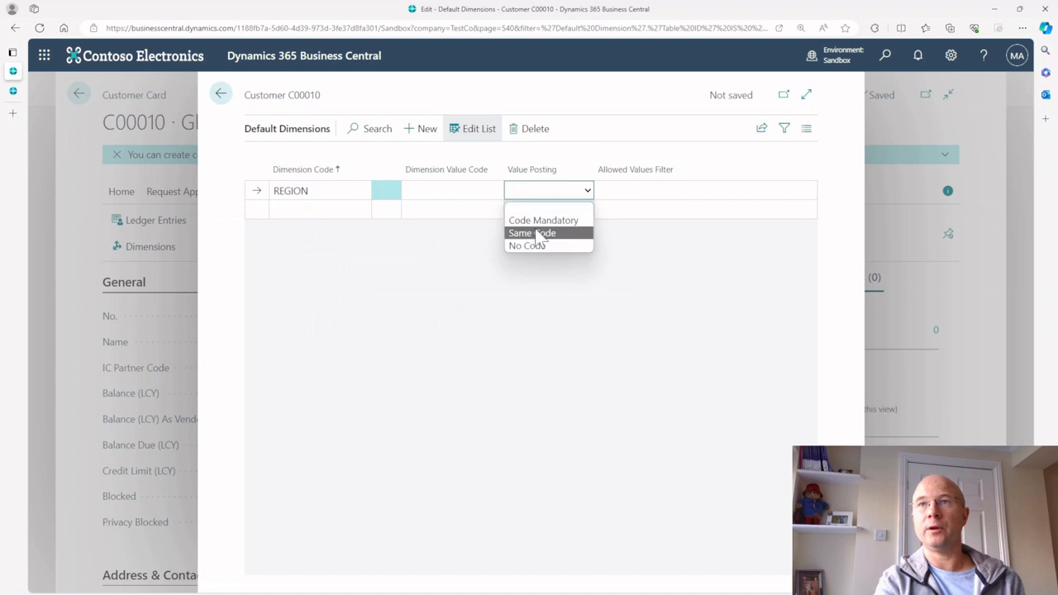
click(536, 221)
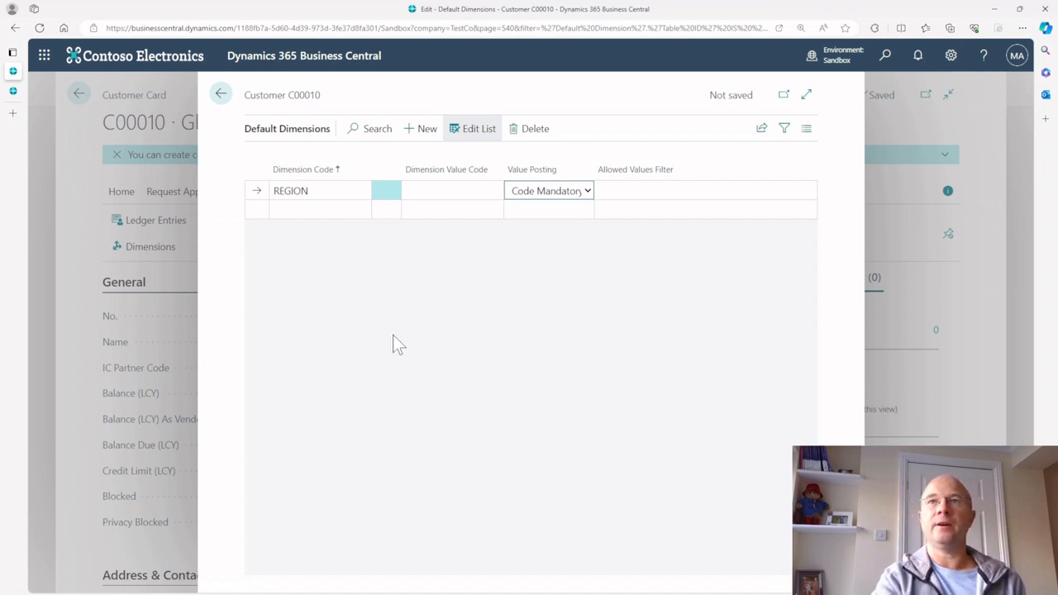
click(221, 93)
click(78, 94)
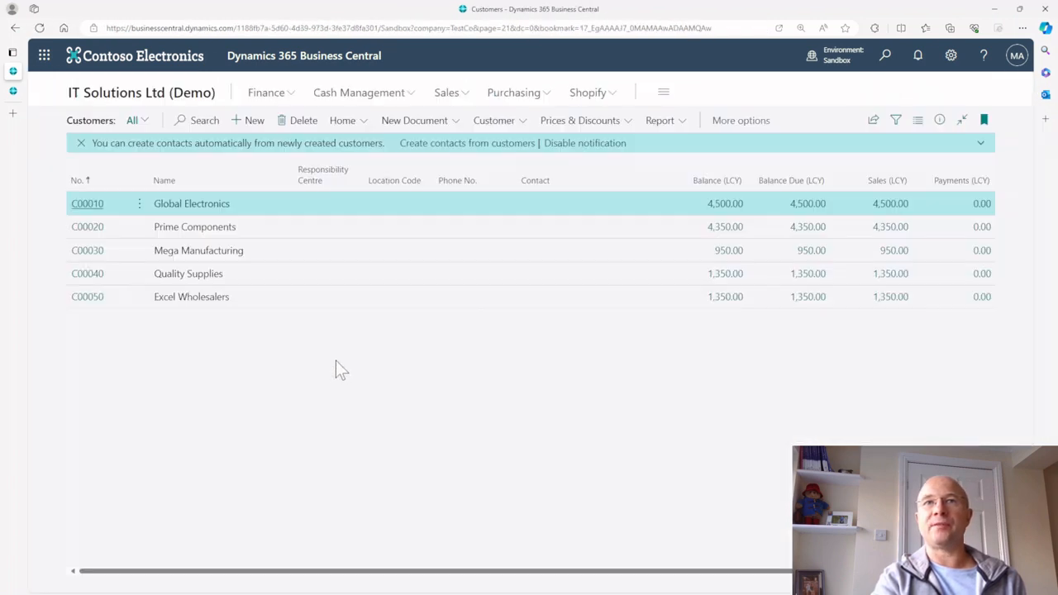
Select all customers in the list and open their default dimensions for multiple records.
click(138, 205)
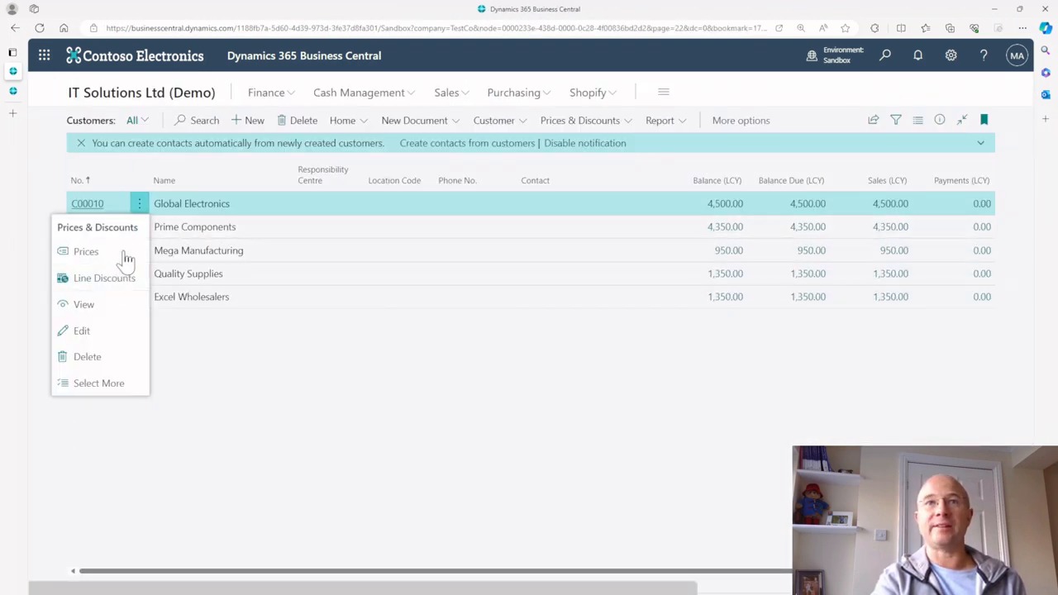
click(113, 382)
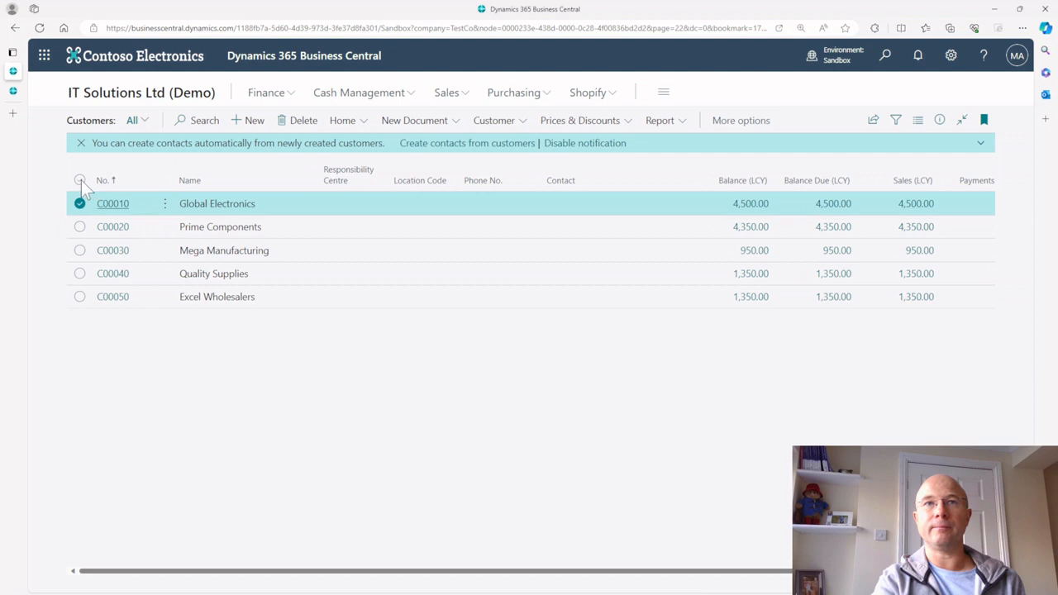
click(80, 180)
click(498, 124)
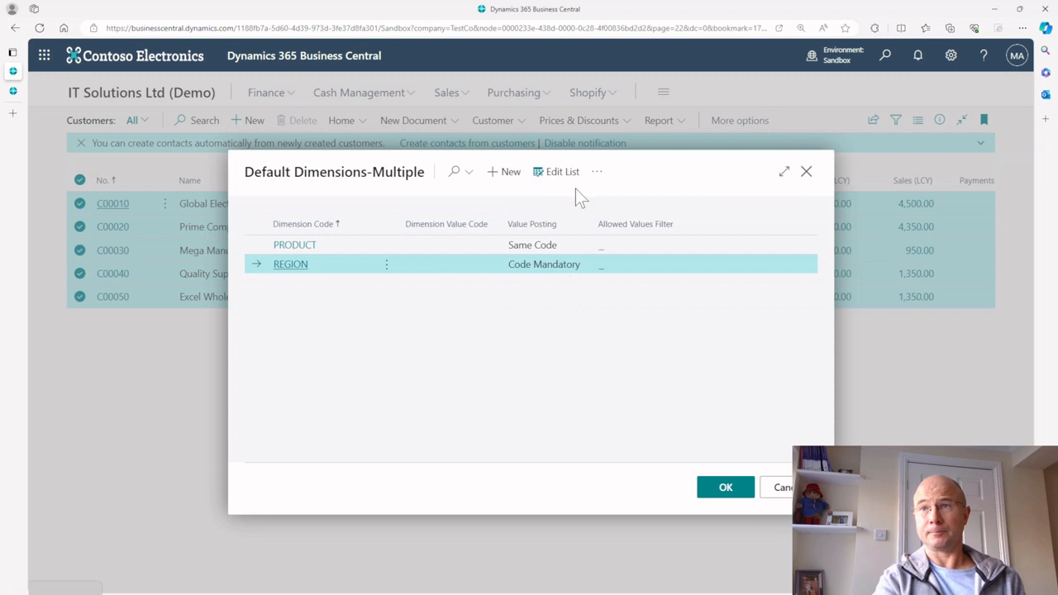
Delete the PRODUCT and REGION lines from the default dimensions of the selected customers.
click(386, 244)
click(362, 291)
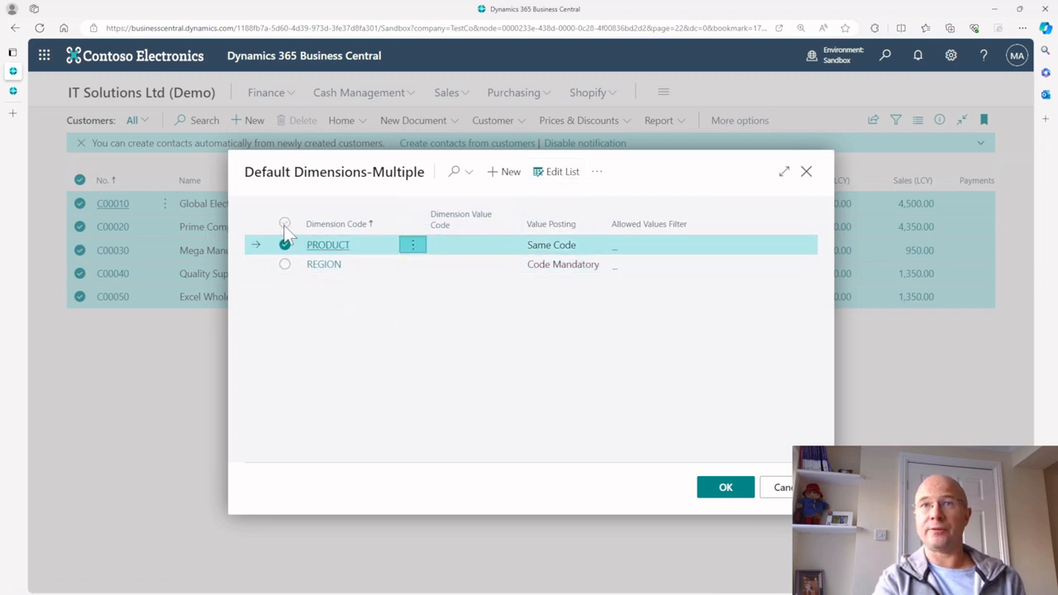
click(284, 223)
click(596, 172)
click(527, 198)
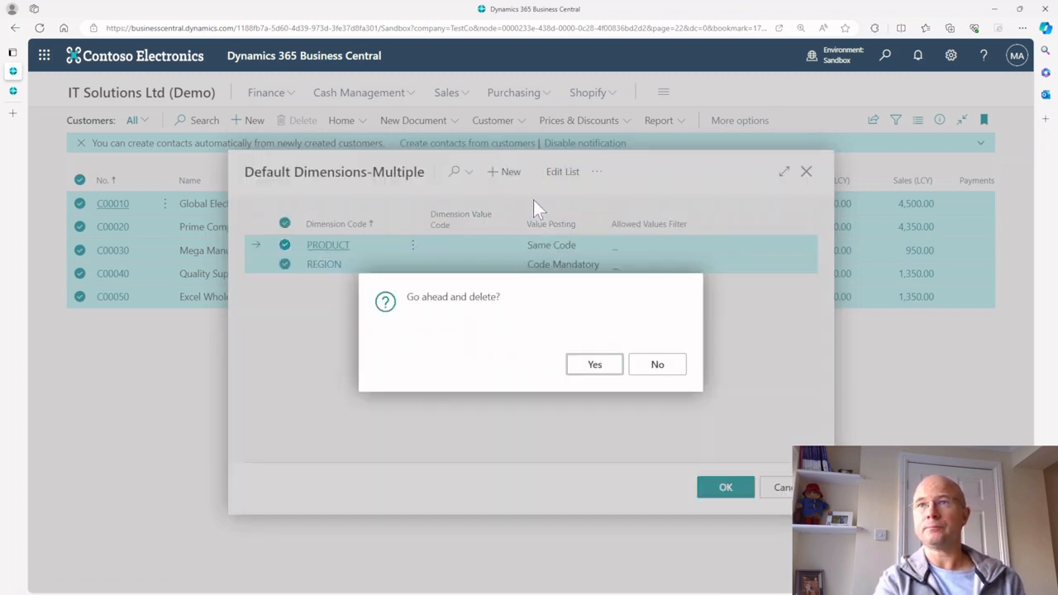
click(588, 367)
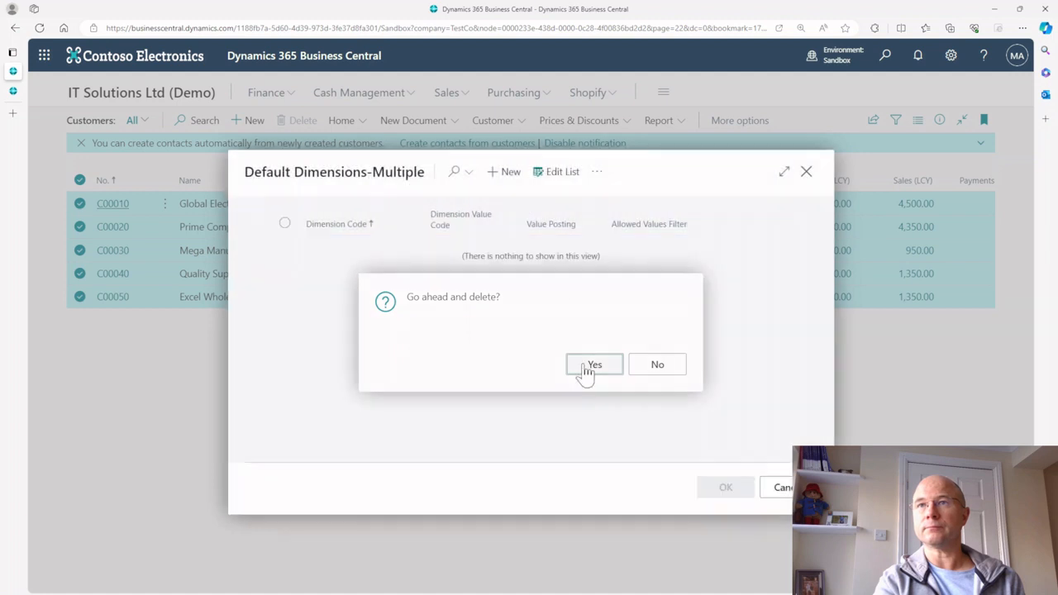
Add the REGION dimension with value posting Code Mandatory to all selected customers, confirm, and clear the multiple selection.
click(506, 174)
click(387, 247)
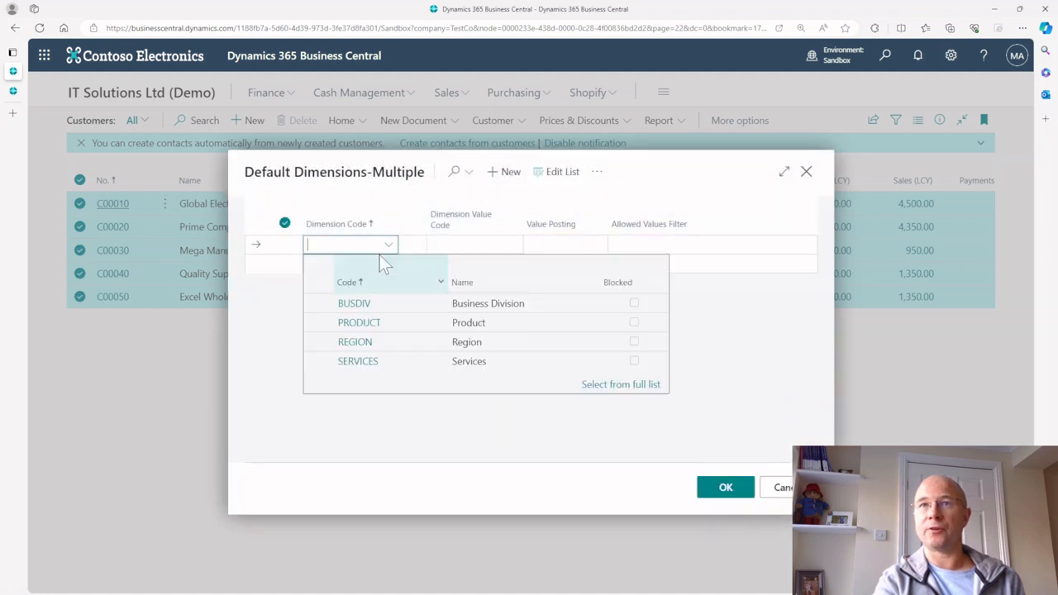
click(382, 340)
click(544, 246)
click(555, 275)
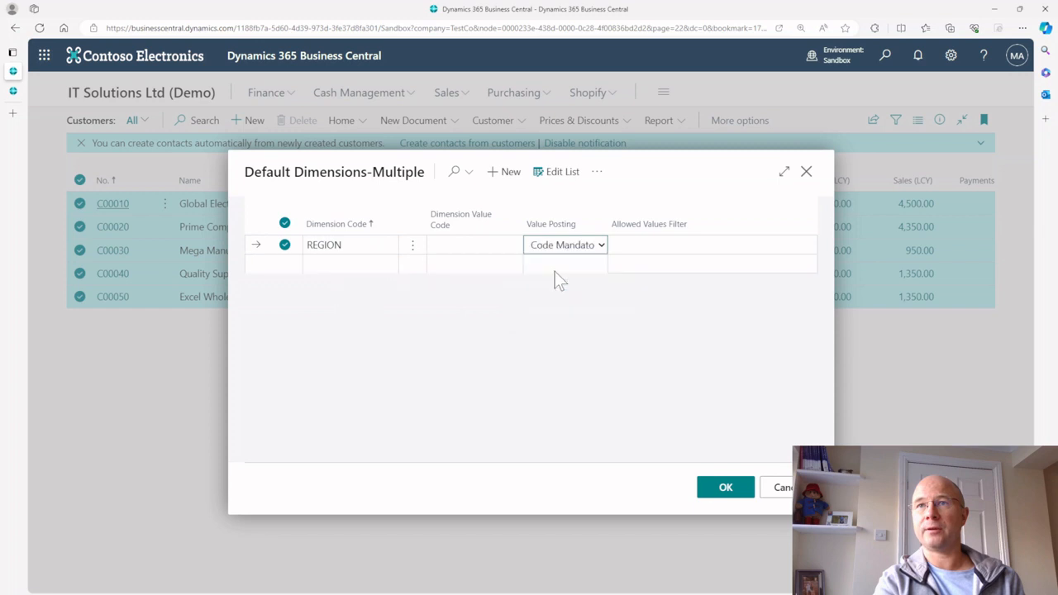
click(702, 491)
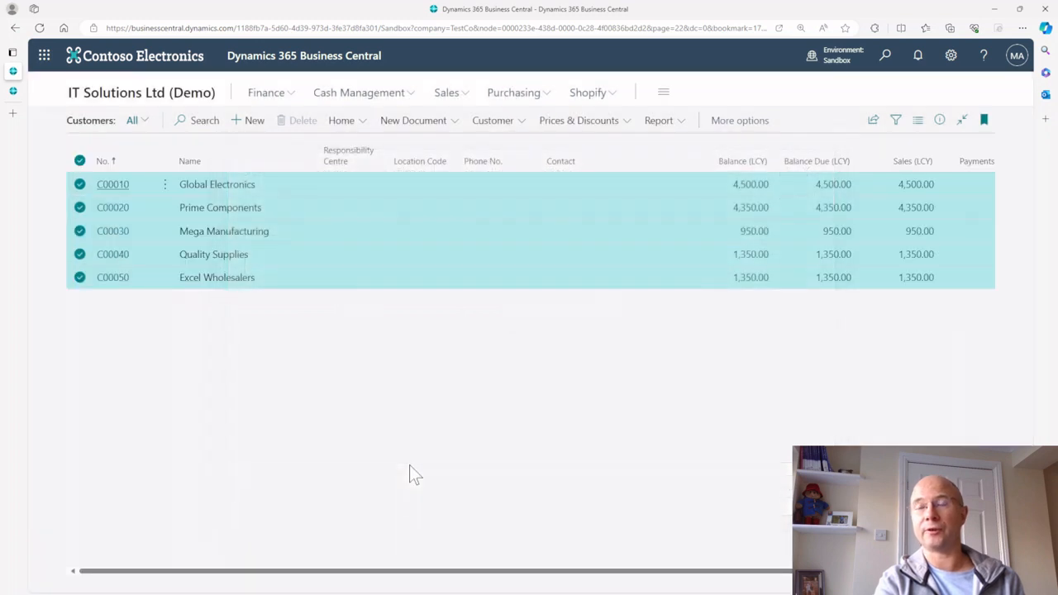
click(256, 227)
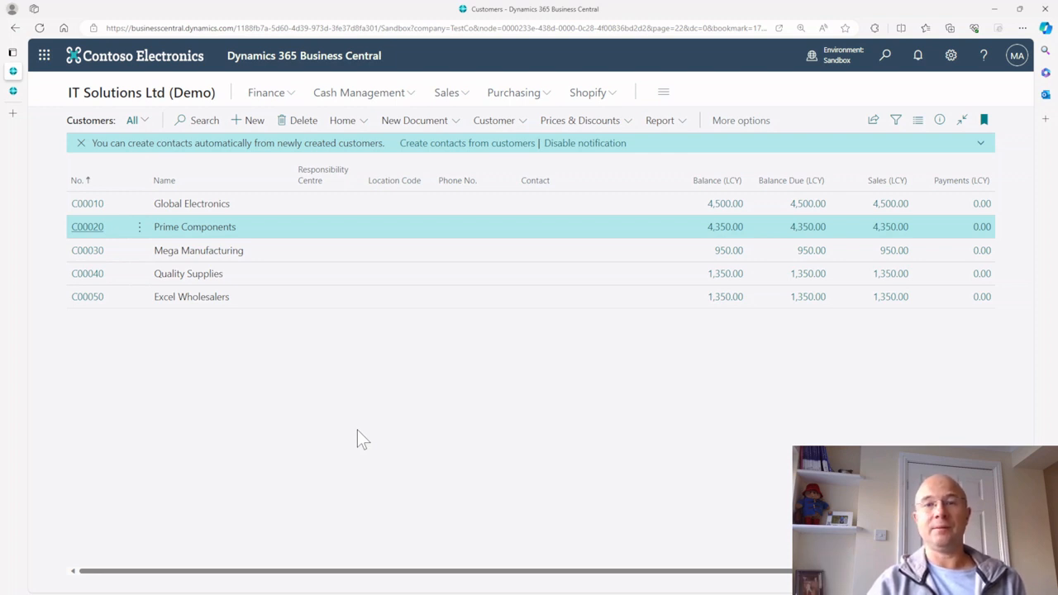
Search for "dimen" and open the Dimensions setup page.
click(885, 55)
text(dimen)
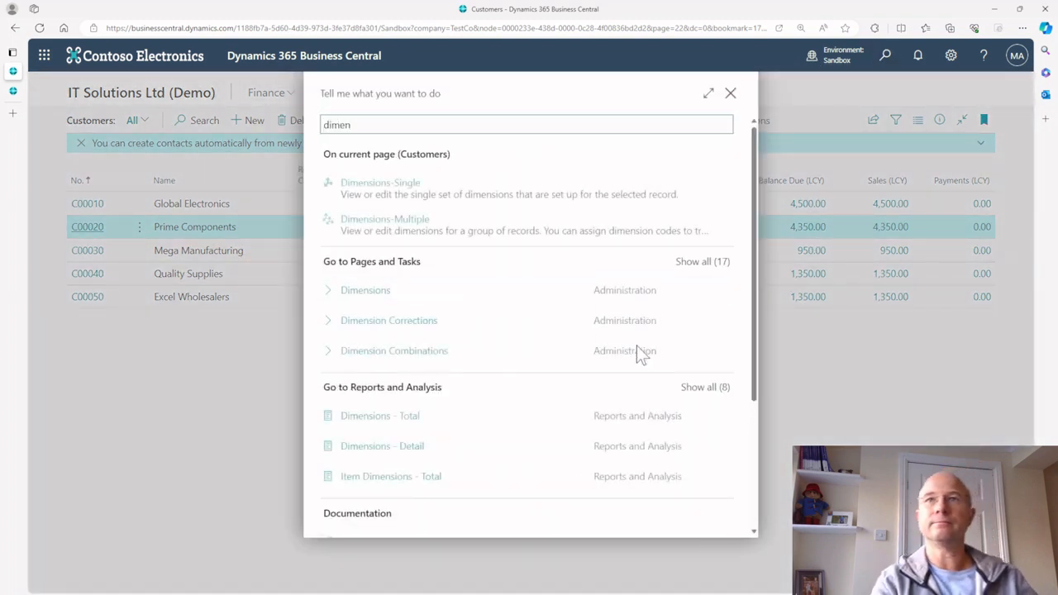
click(373, 299)
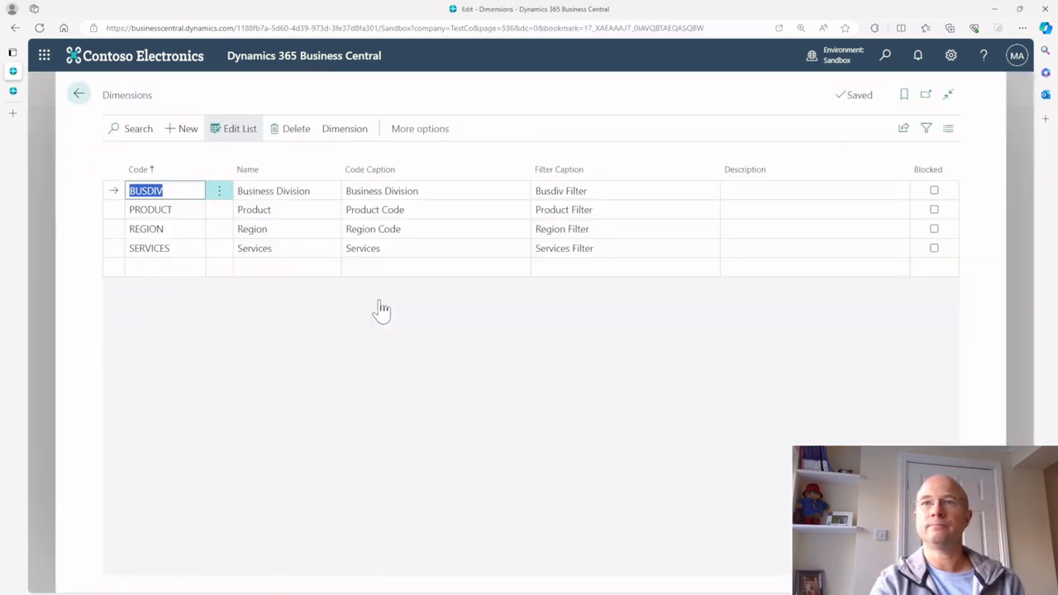
click(345, 130)
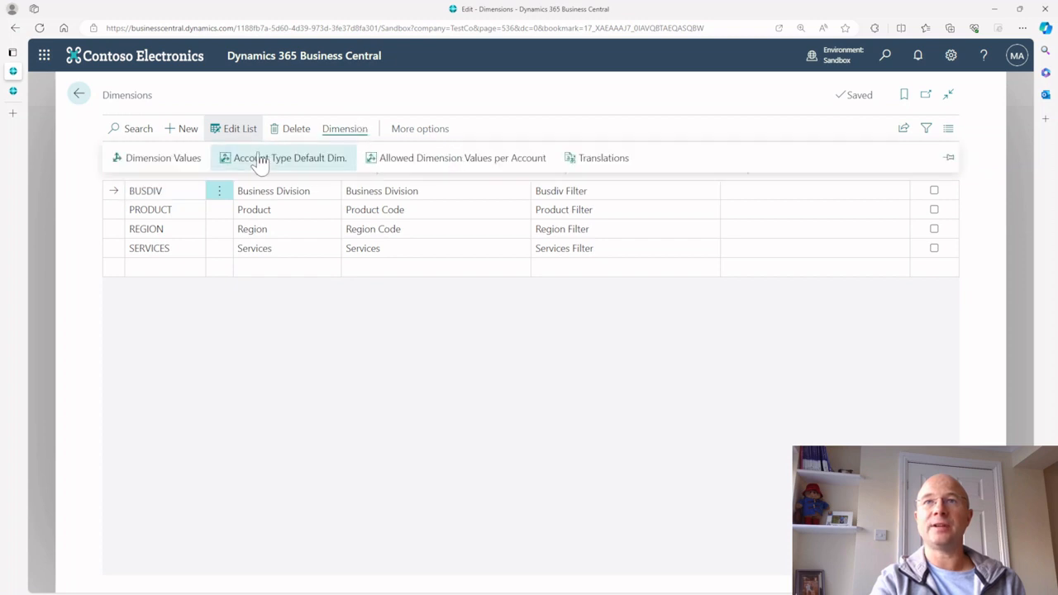
click(258, 158)
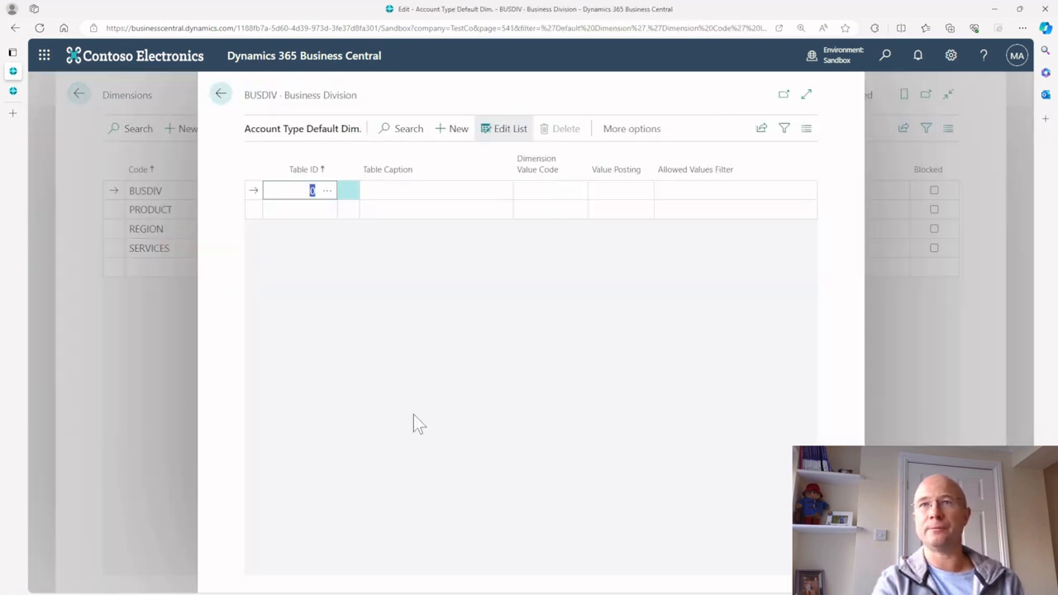
click(221, 94)
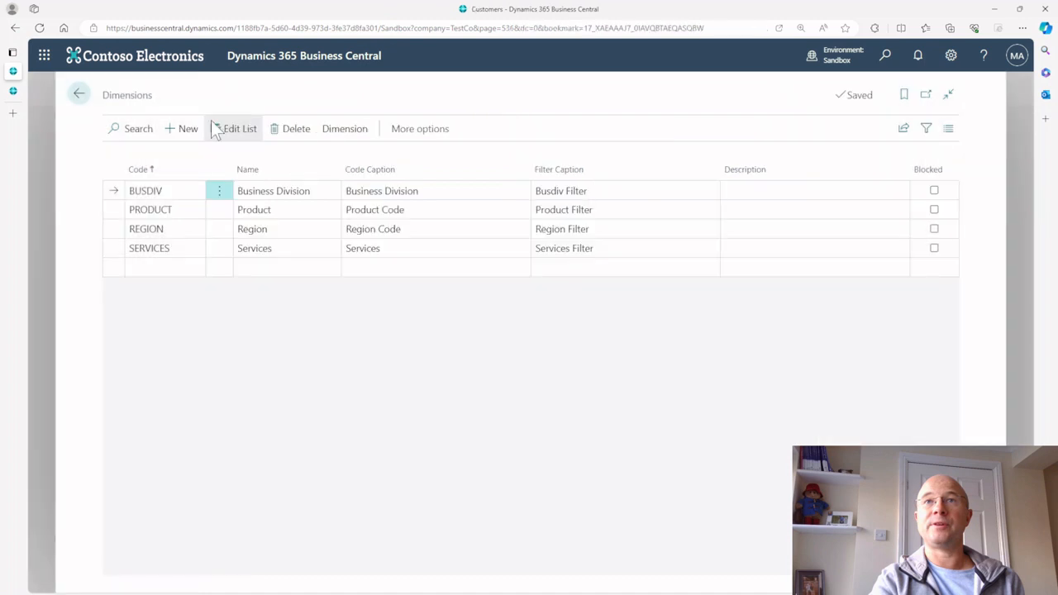
Open the account type default dimensions of the REGION dimension.
click(372, 235)
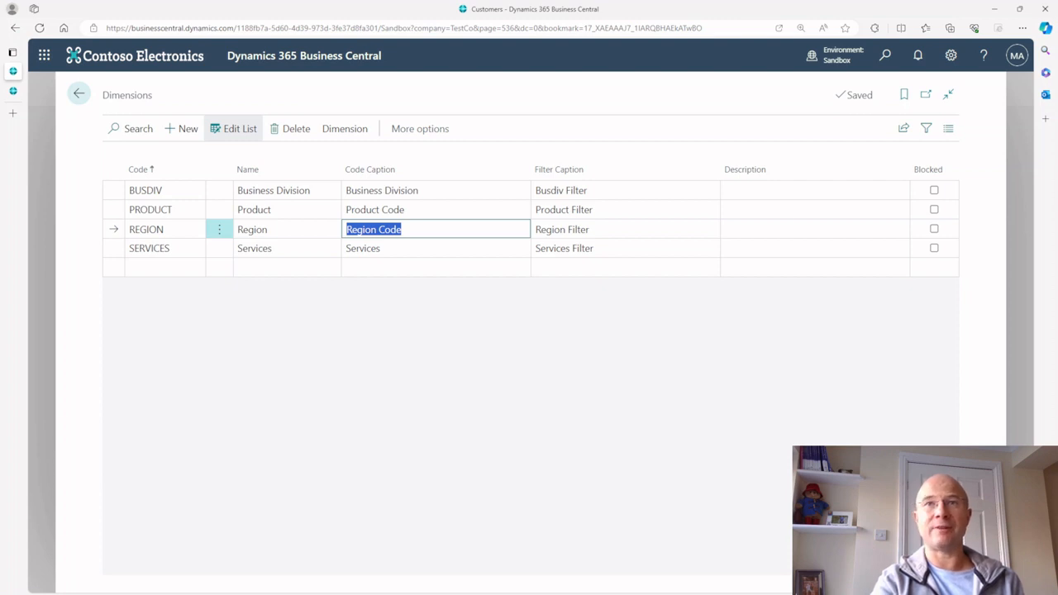
click(347, 129)
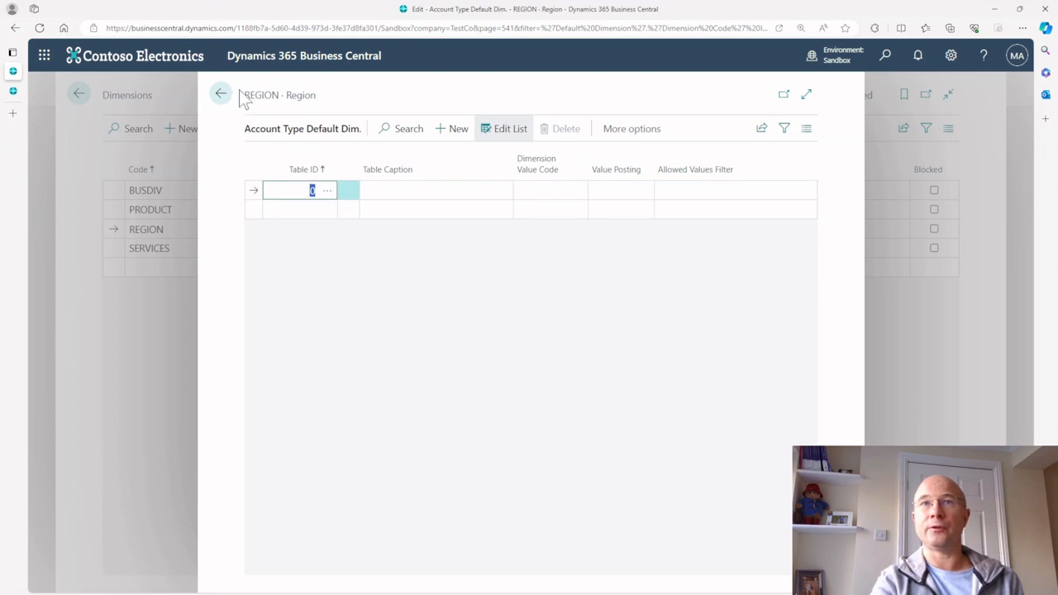
drag(240, 95, 319, 96)
click(320, 99)
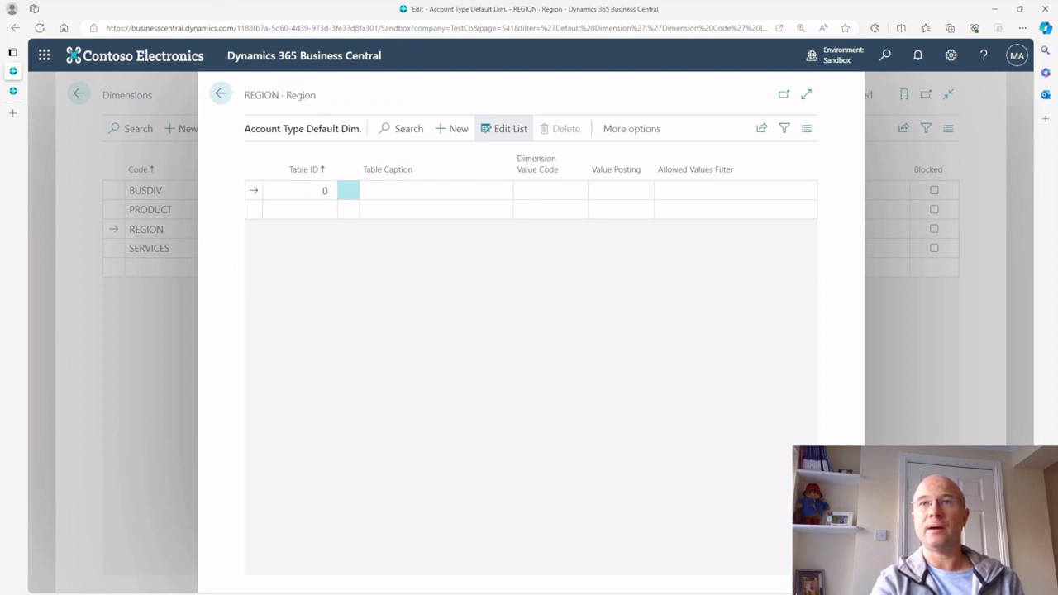
Add the Customer table (ID 18) to the REGION account type defaults with value posting Code Mandatory.
click(311, 190)
click(328, 190)
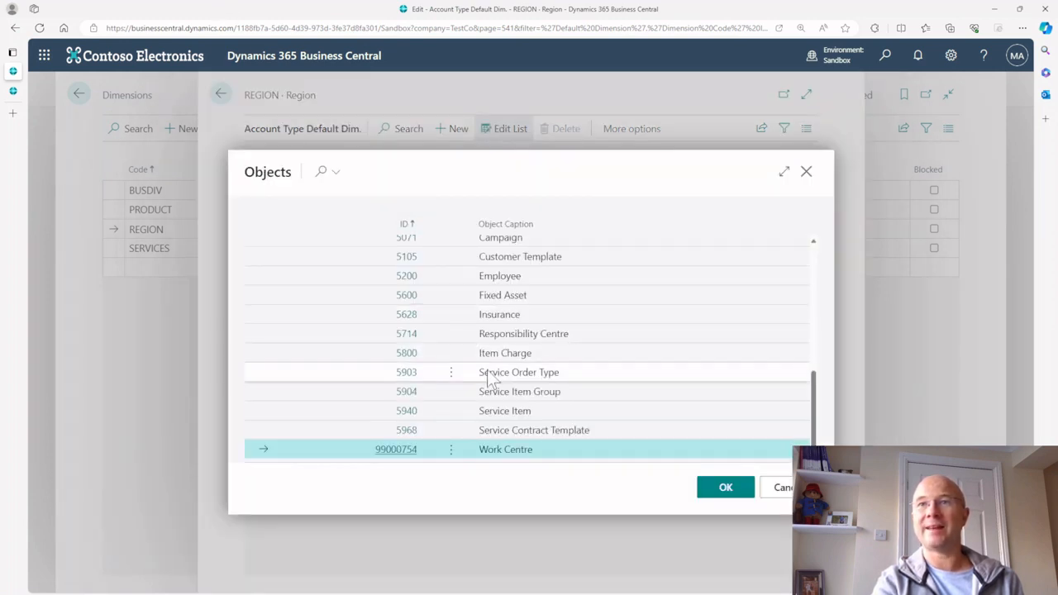
scroll(490, 376, up, 3)
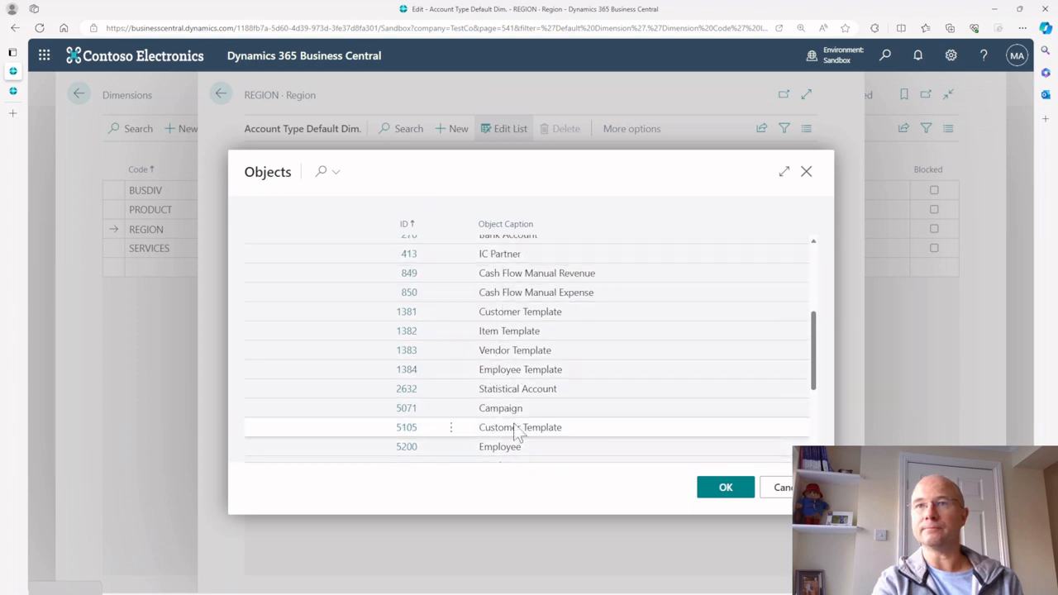
scroll(516, 429, up, 4)
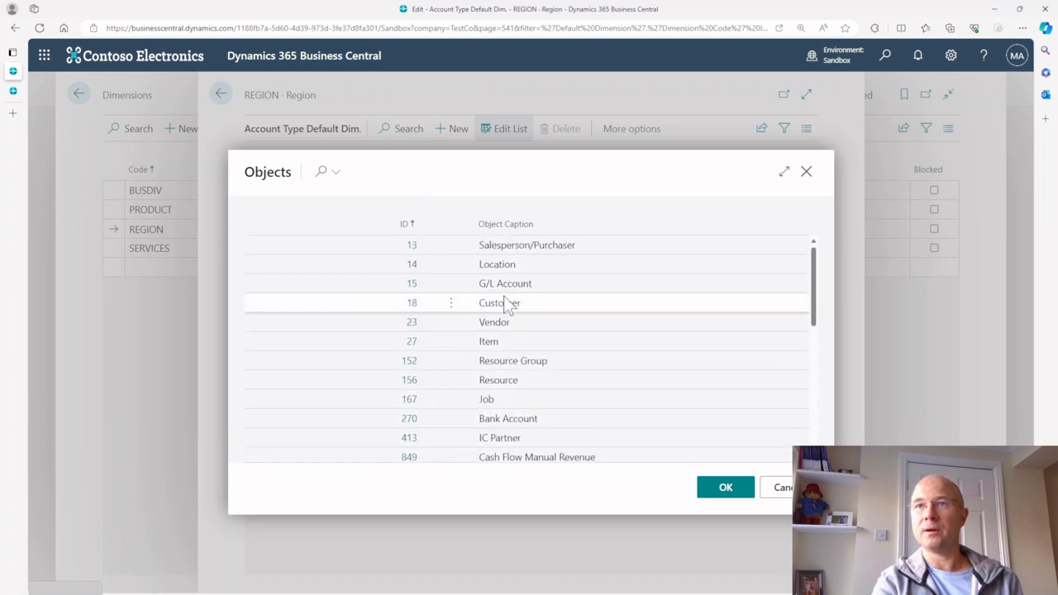
click(514, 308)
click(723, 488)
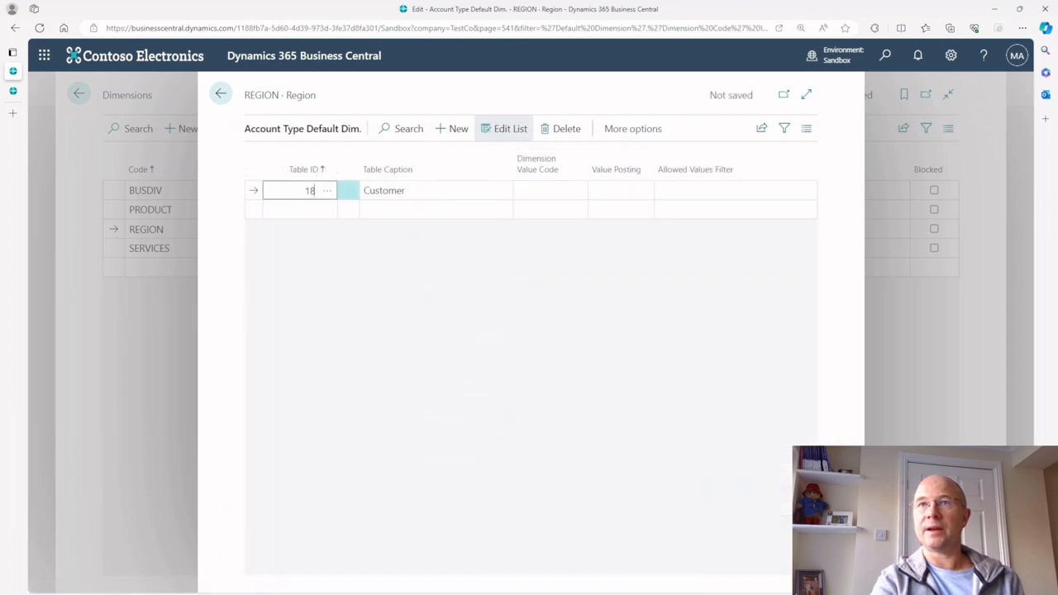
click(620, 190)
click(615, 218)
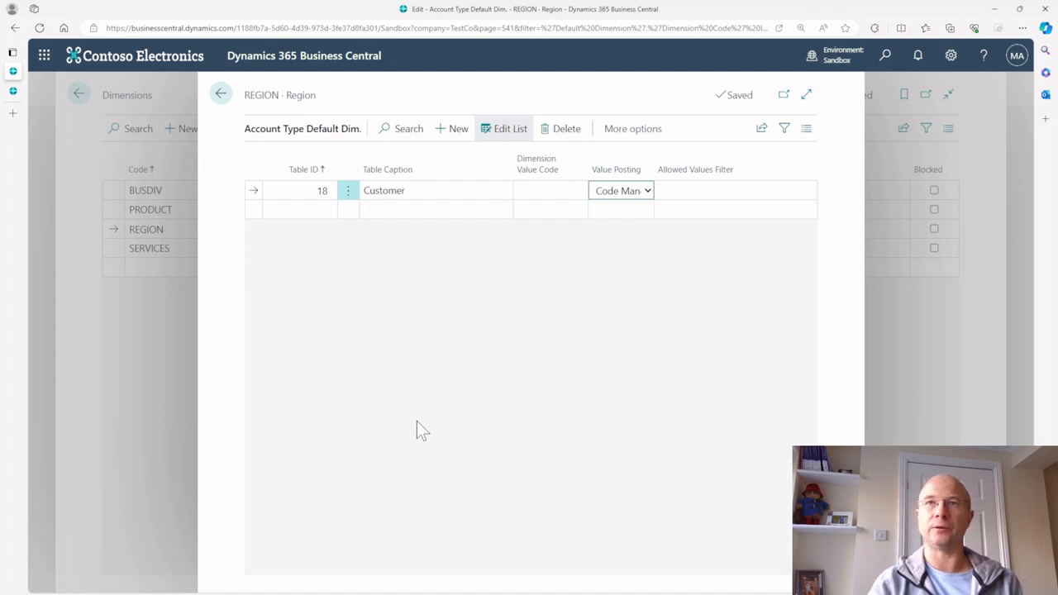
Examine which tables can be chosen for a further REGION account type default, and cancel the selection.
click(329, 210)
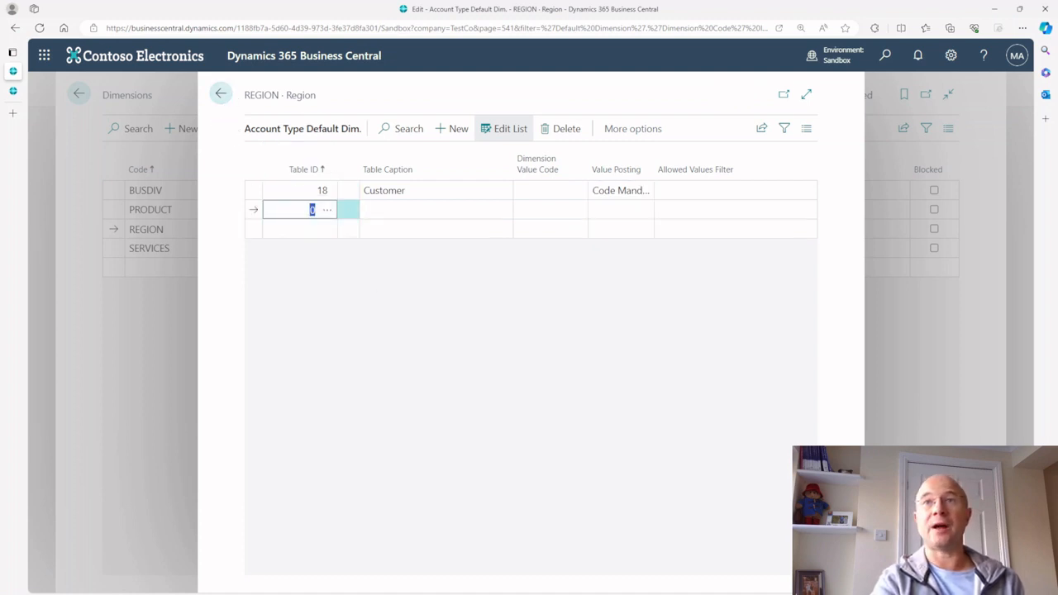
click(329, 212)
scroll(487, 339, up, 10)
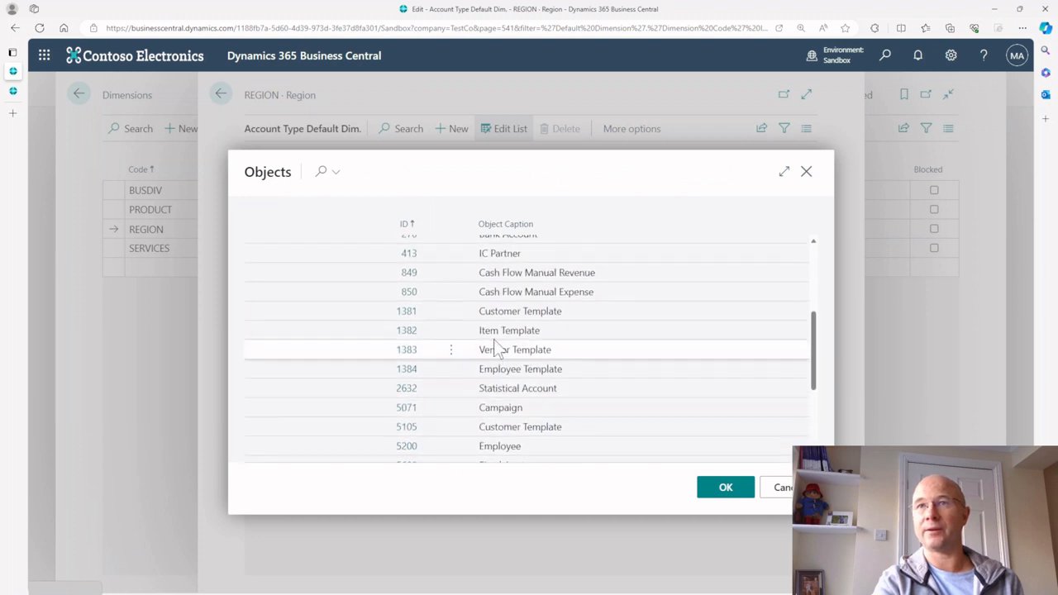
scroll(506, 291, down, 5)
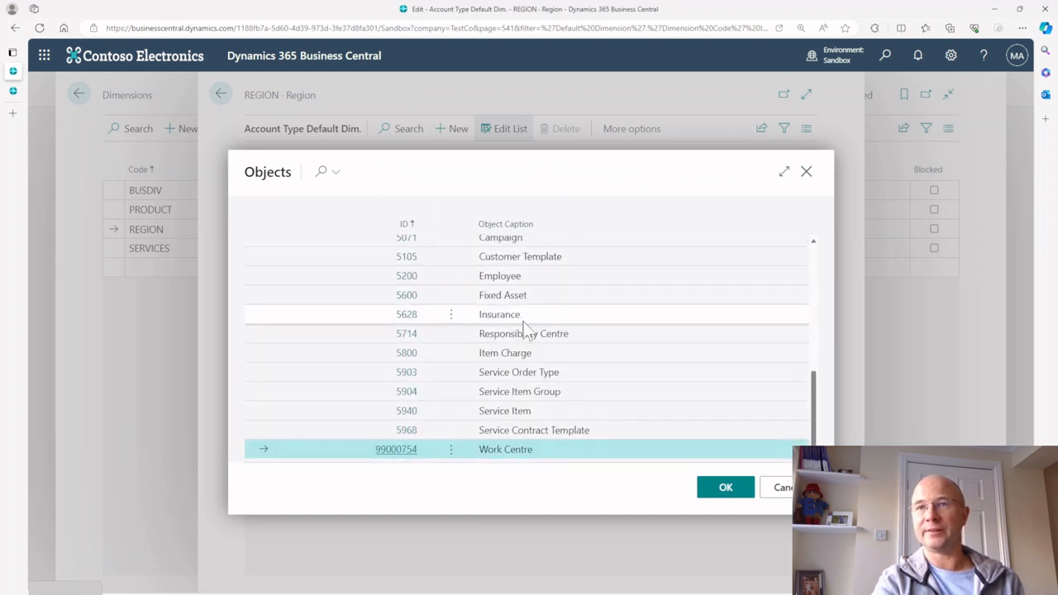
scroll(545, 331, up, 10)
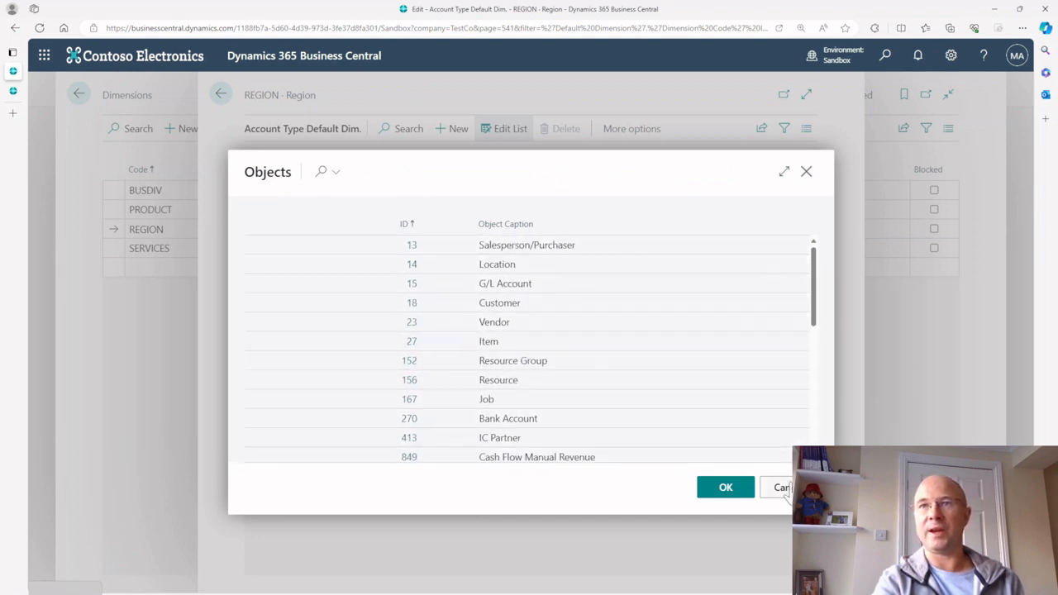
click(779, 489)
Close the dimension pages, return to the home page, and open the Dimension Combinations page.
click(221, 96)
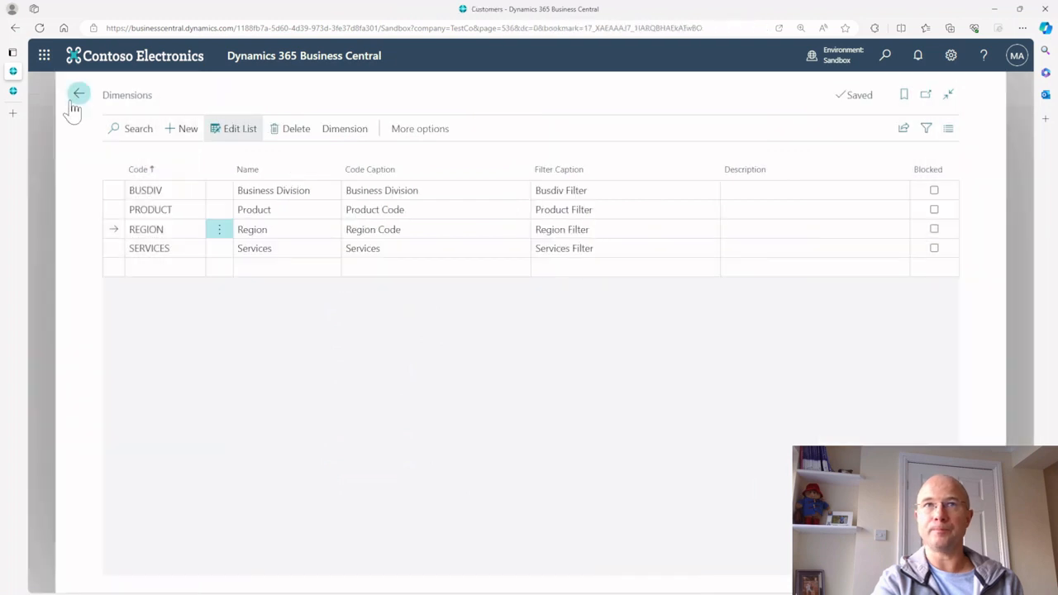
click(77, 97)
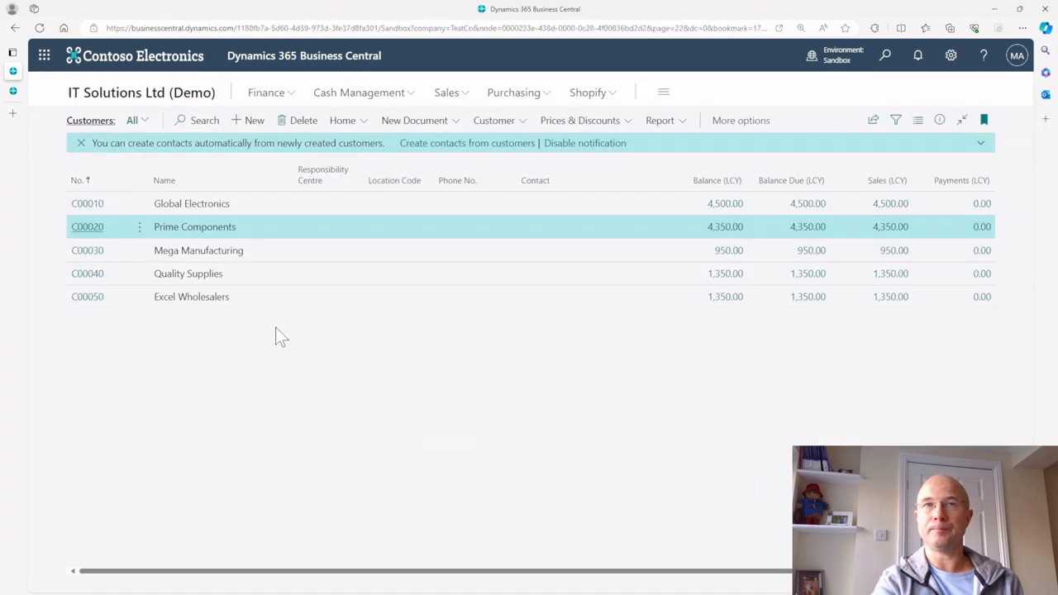
click(166, 93)
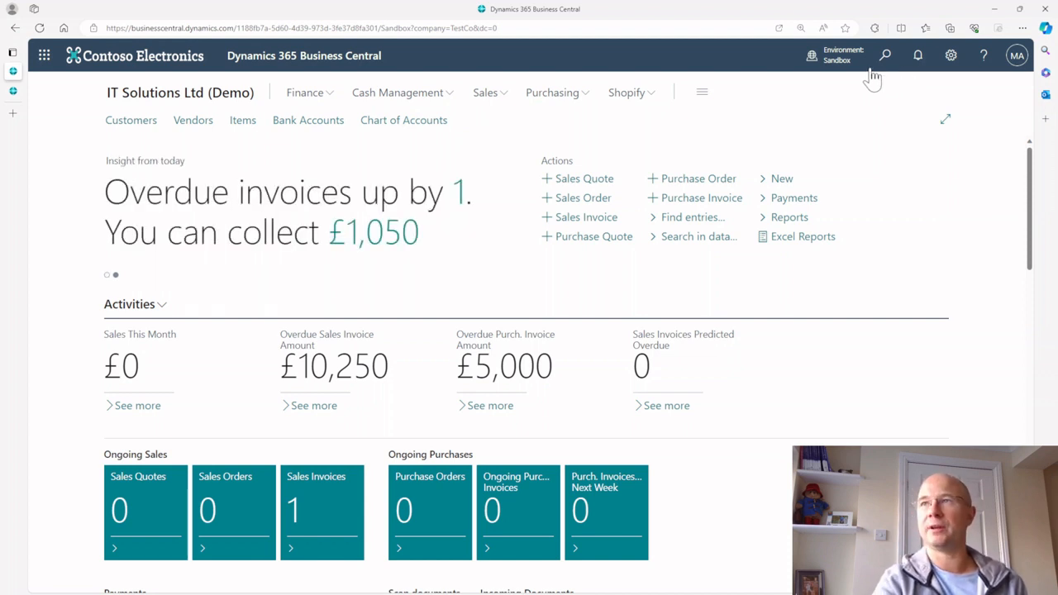
click(883, 68)
text(dimen)
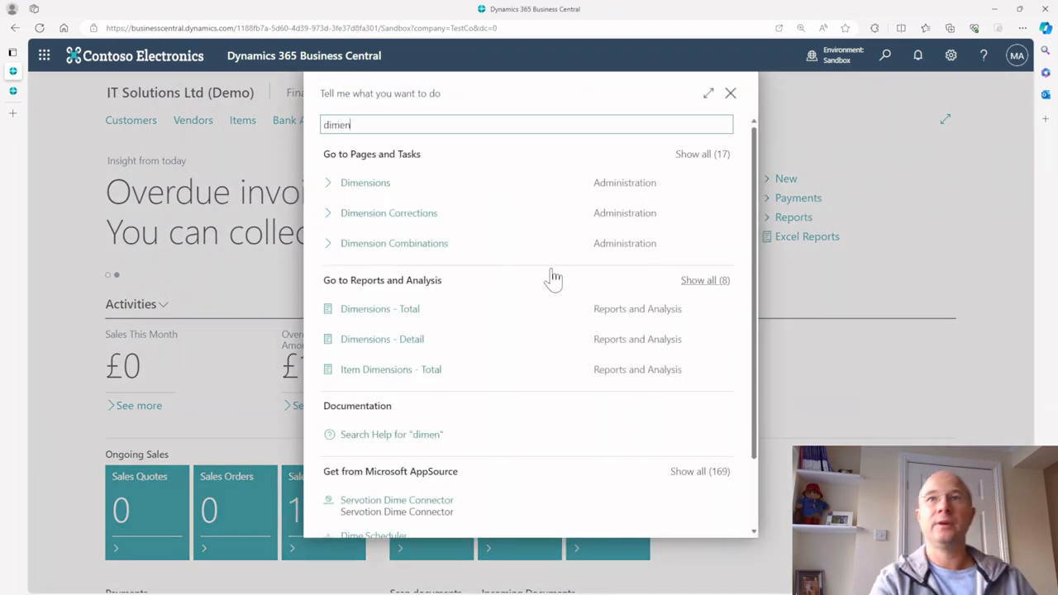
click(475, 243)
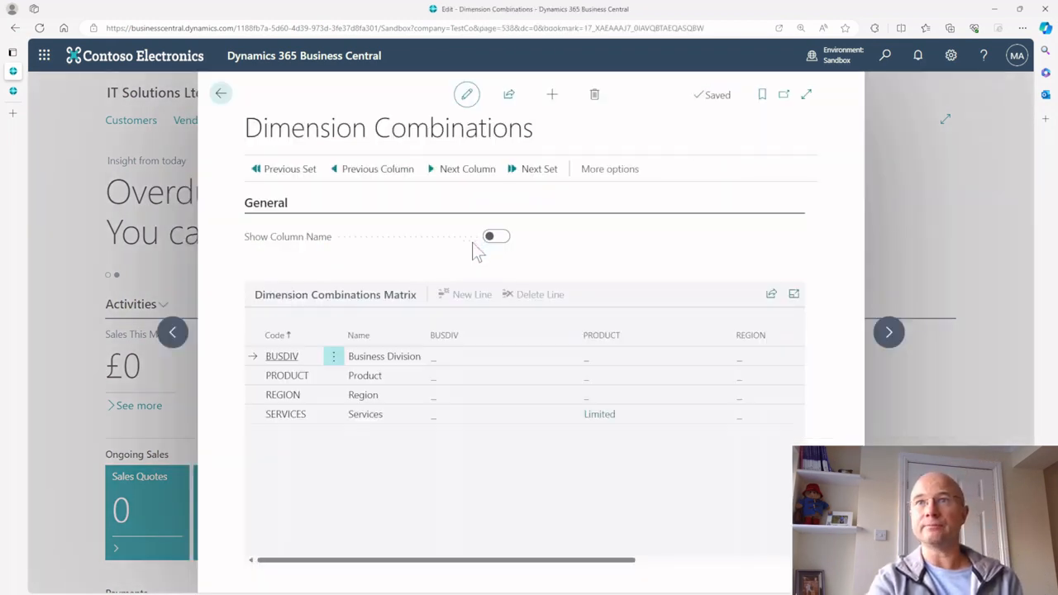
Set the combination of the PRODUCT and BUSDIV dimensions to Limited.
click(450, 397)
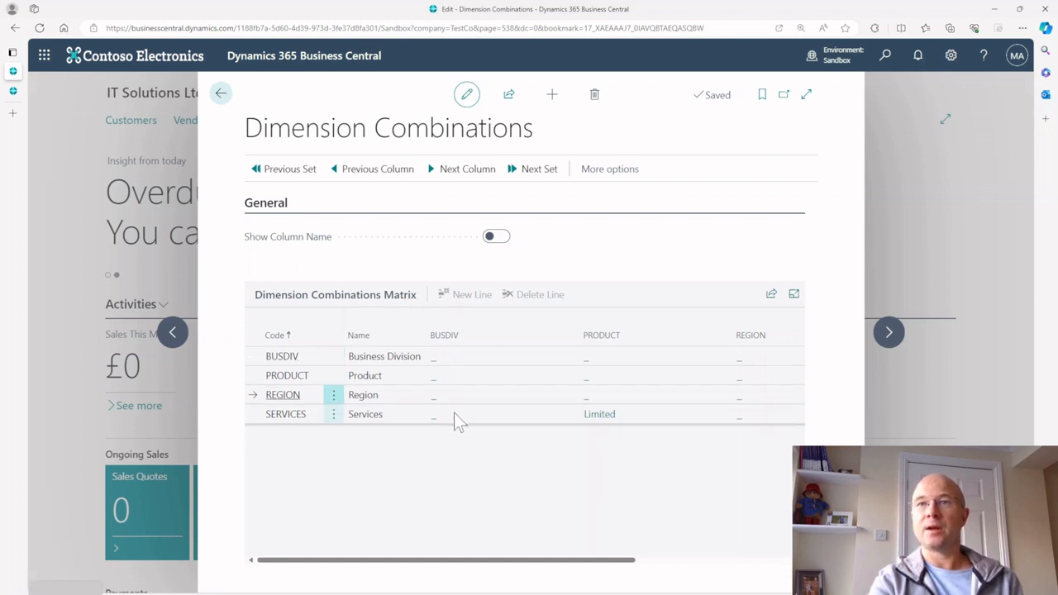
click(454, 413)
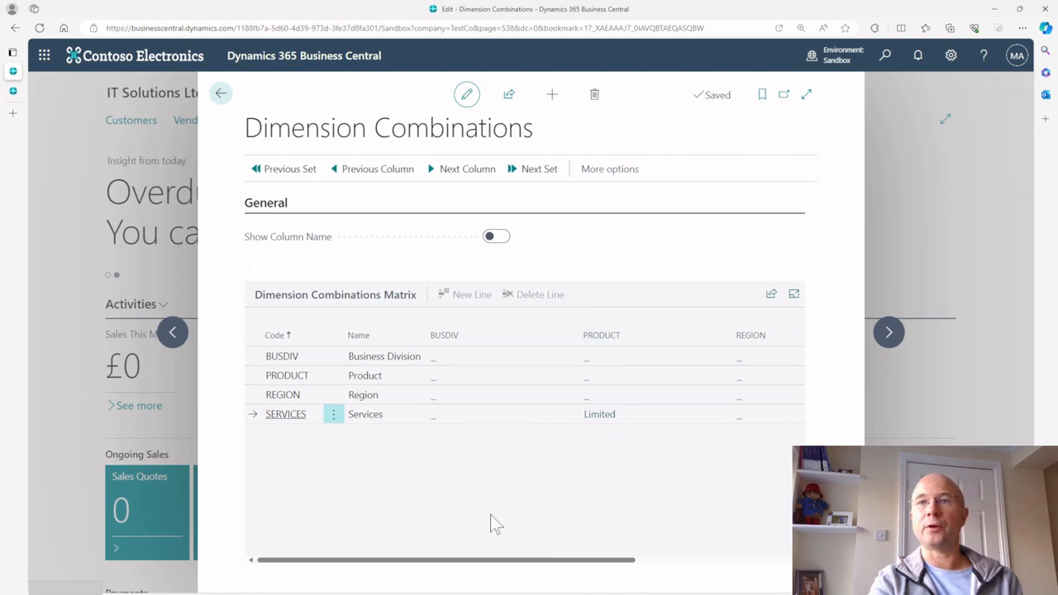
click(482, 382)
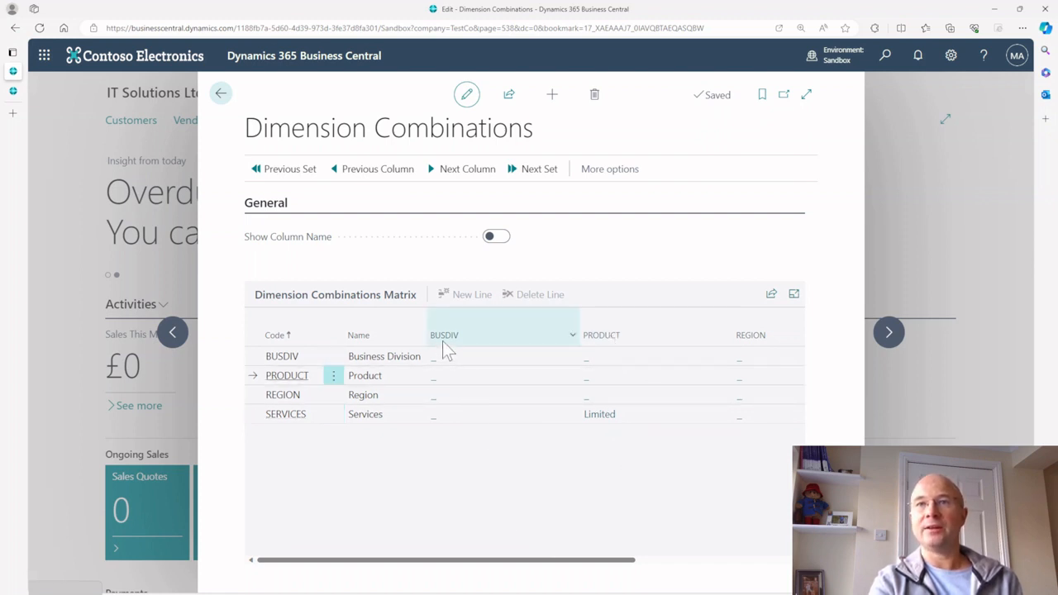
click(431, 380)
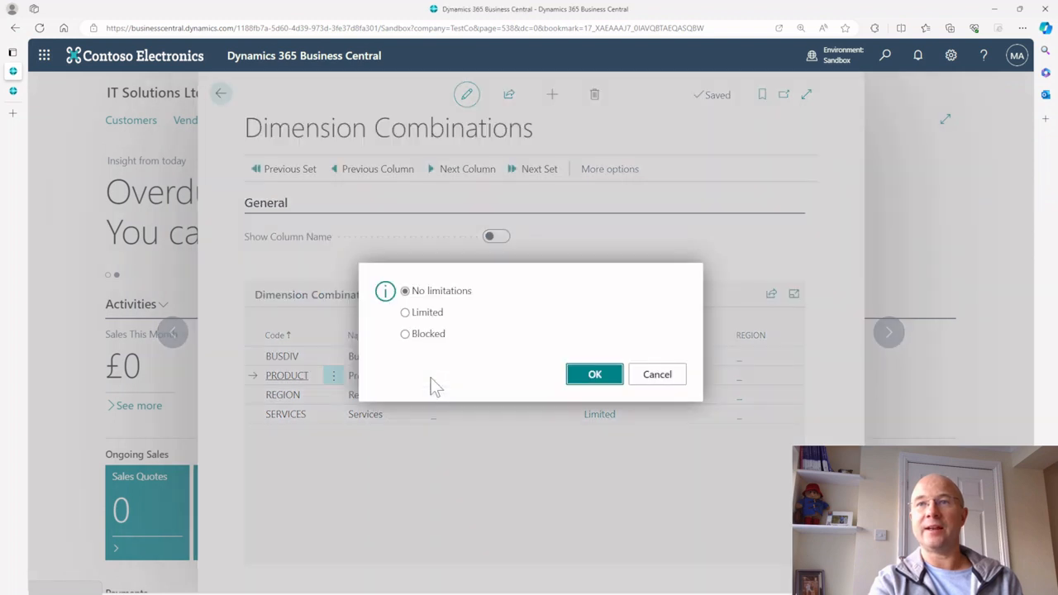
click(436, 317)
click(595, 376)
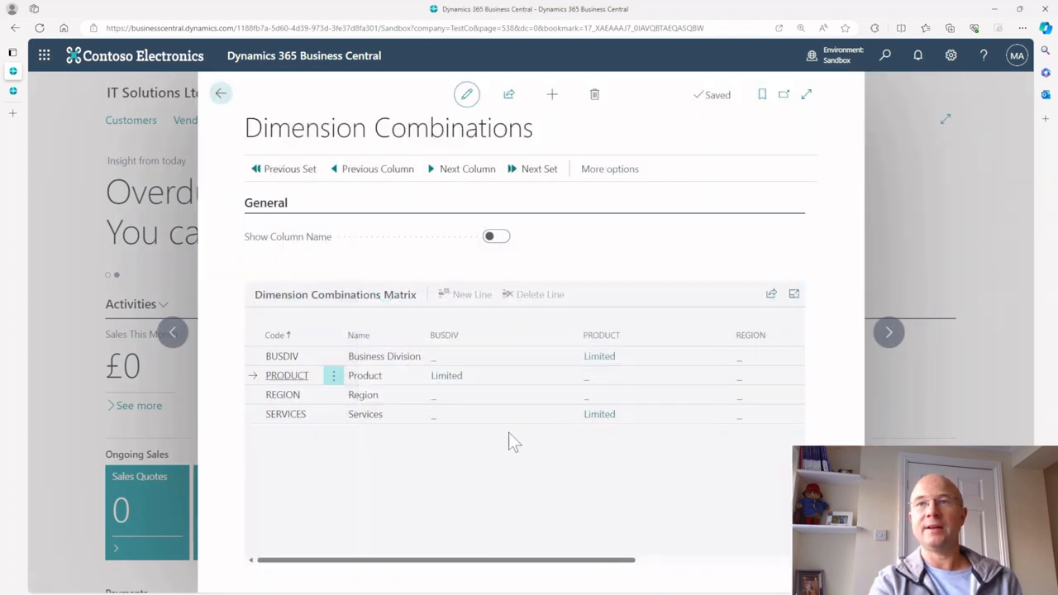
View the dimension value combinations between PRODUCT and BUSDIV, and close them.
click(455, 376)
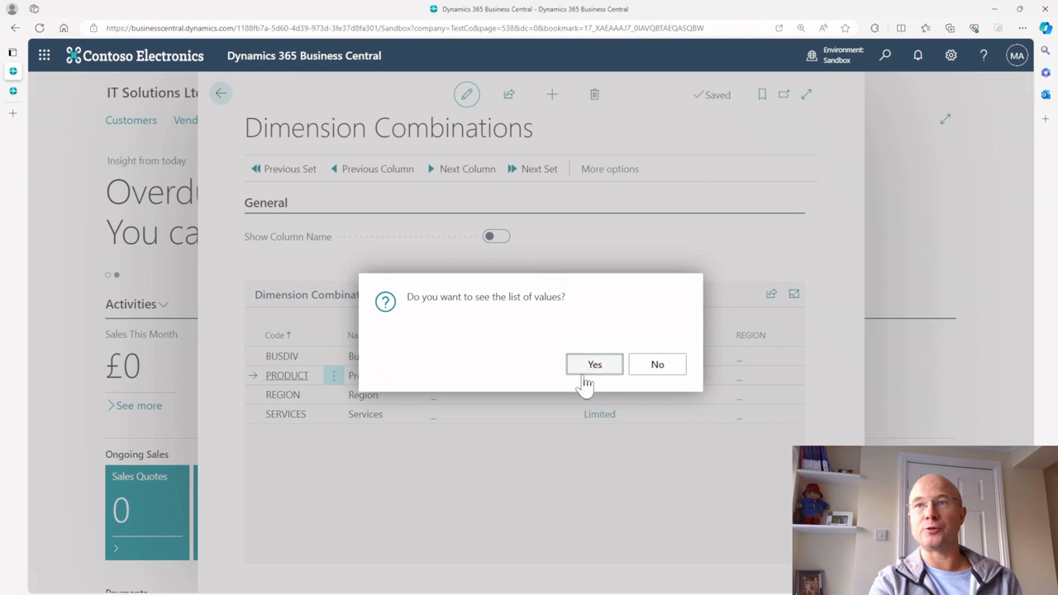
click(594, 370)
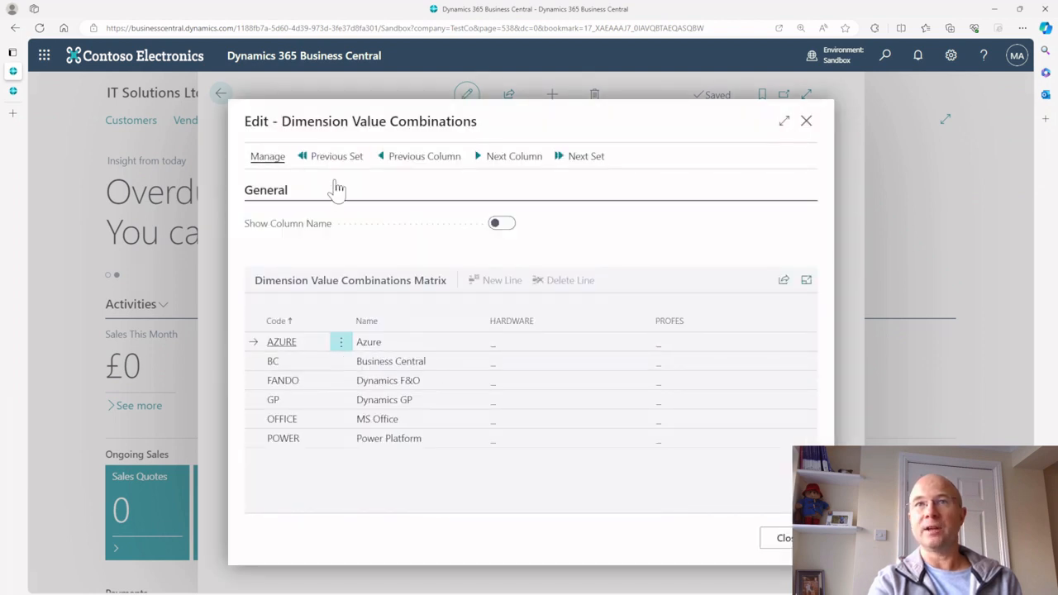
click(773, 537)
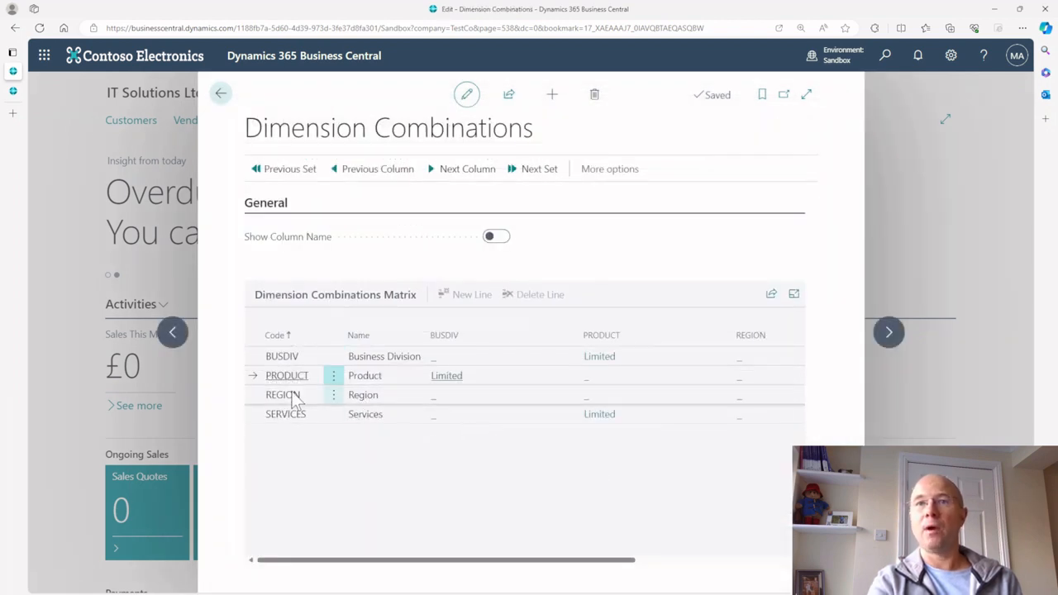
Open the dimension value combinations for the limited SERVICES and PRODUCT pair.
click(470, 417)
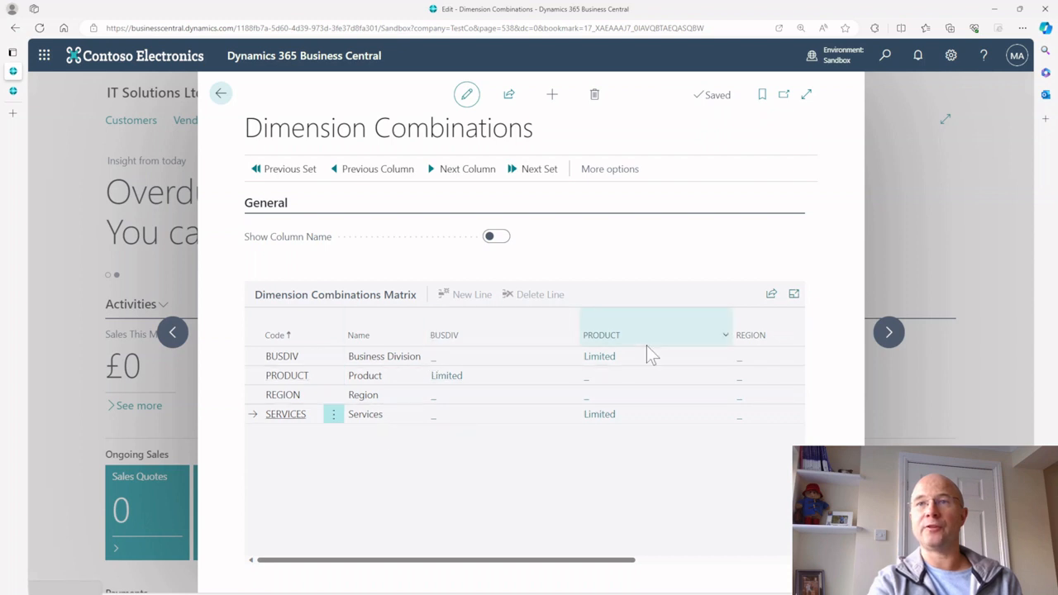
click(611, 419)
click(612, 369)
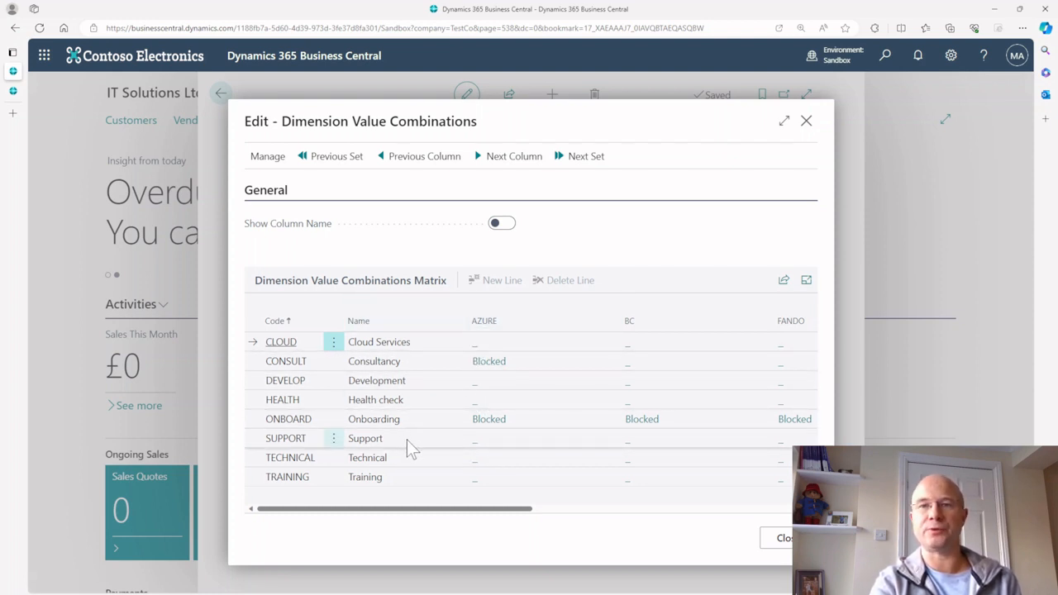
Set the SUPPORT and AZURE value combination to Blocked and the CONSULT and AZURE combination to Open.
click(473, 445)
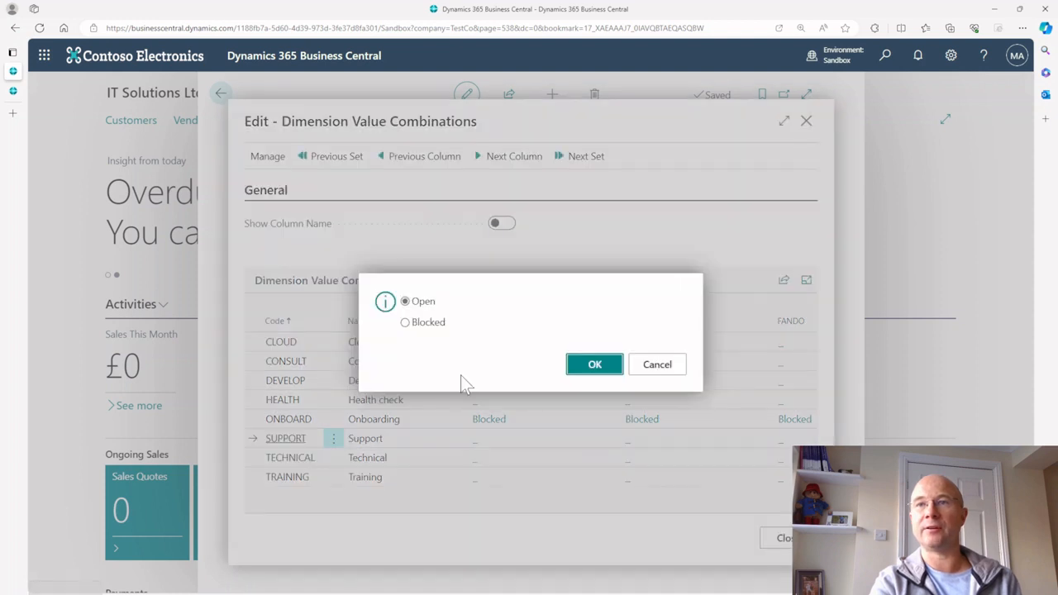
click(430, 326)
click(592, 368)
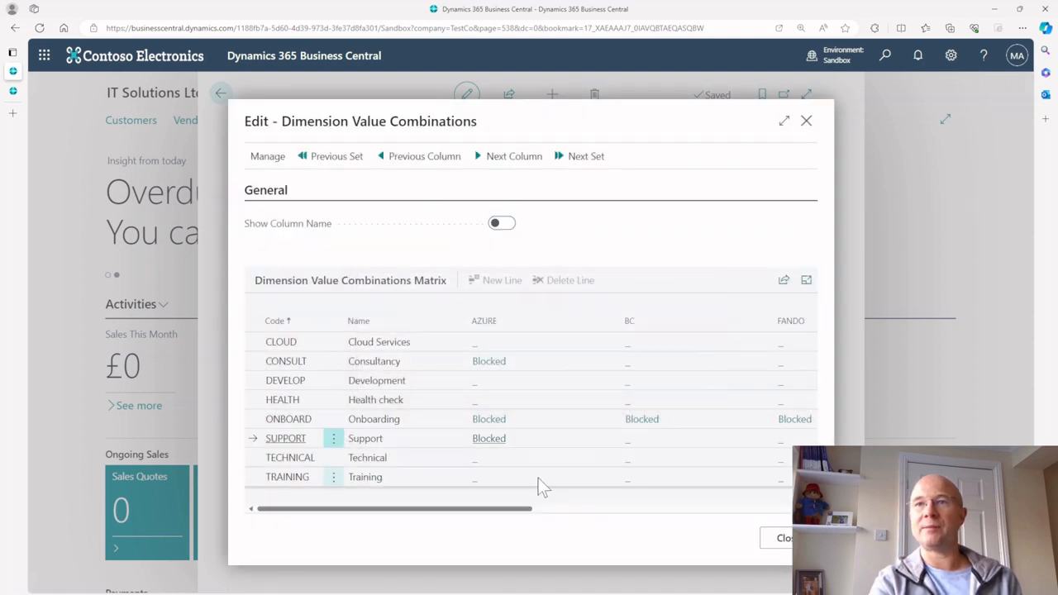
click(490, 363)
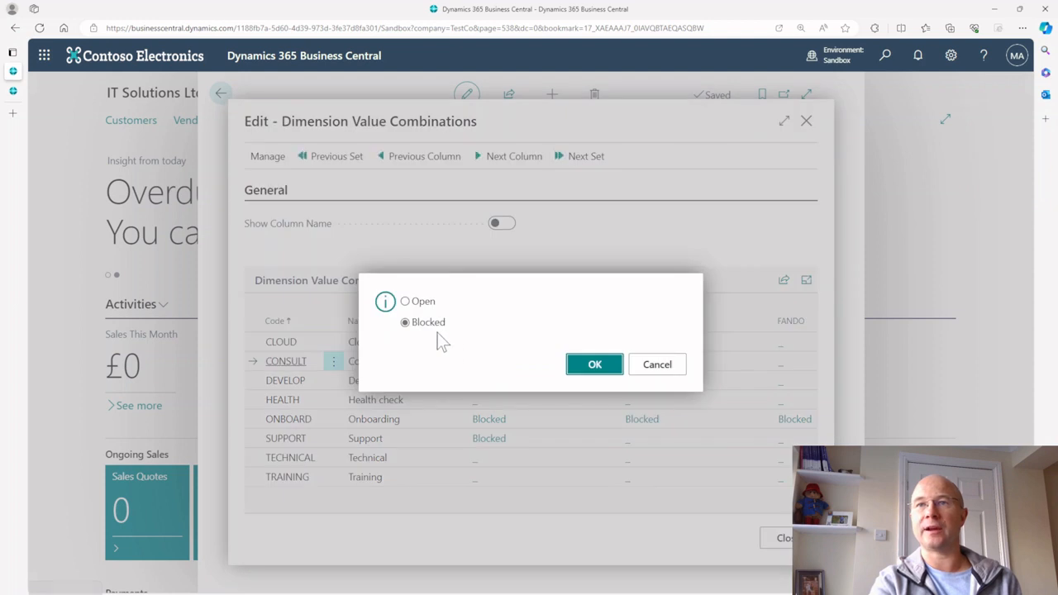
click(430, 303)
click(593, 368)
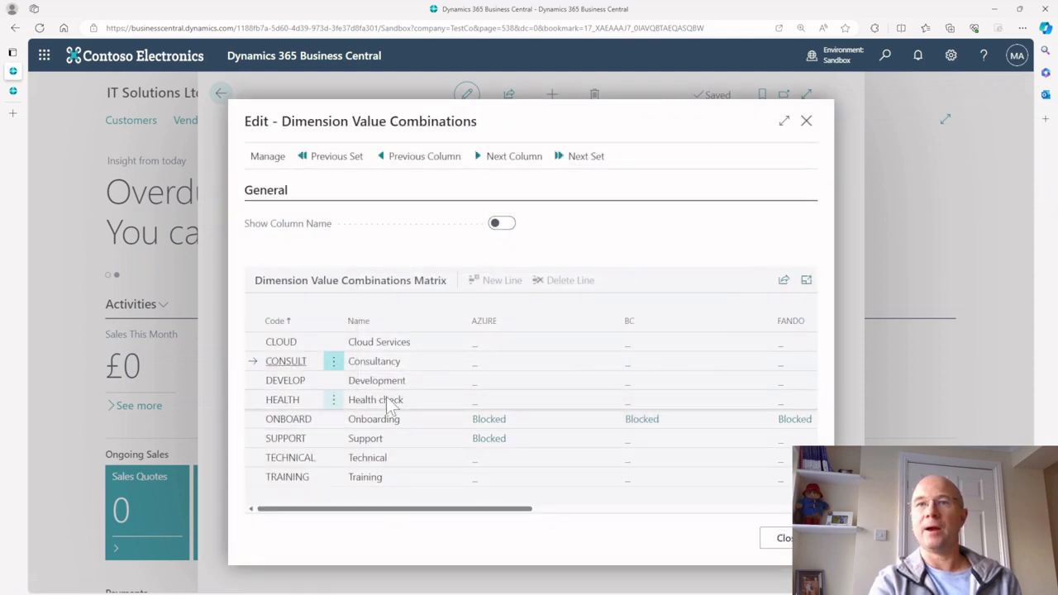